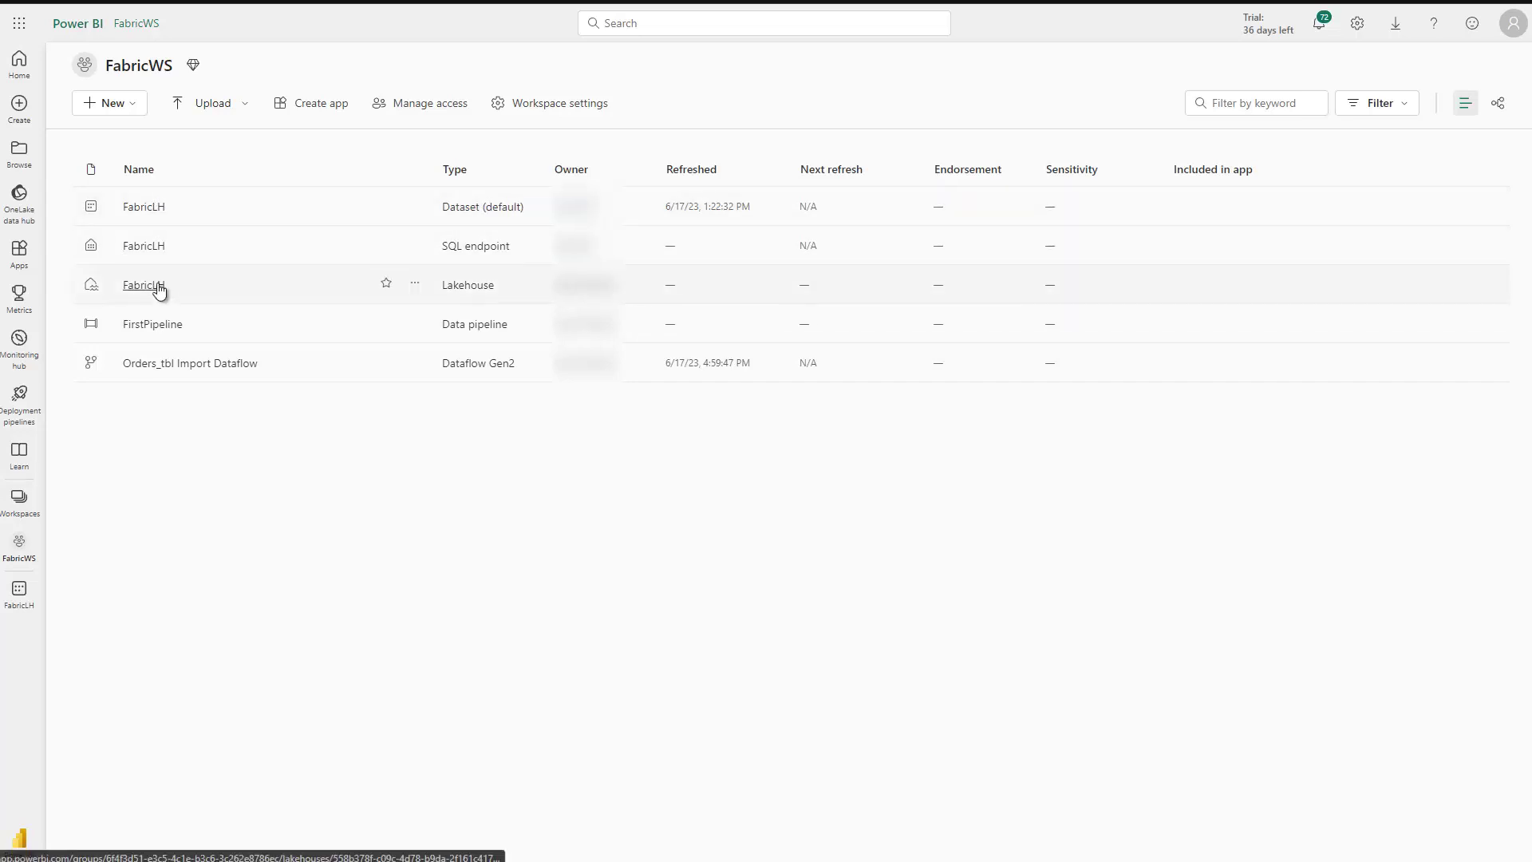
Step: Open FabricLH, the item of type Dataset (default), from the FabricWS workspace list
click(150, 209)
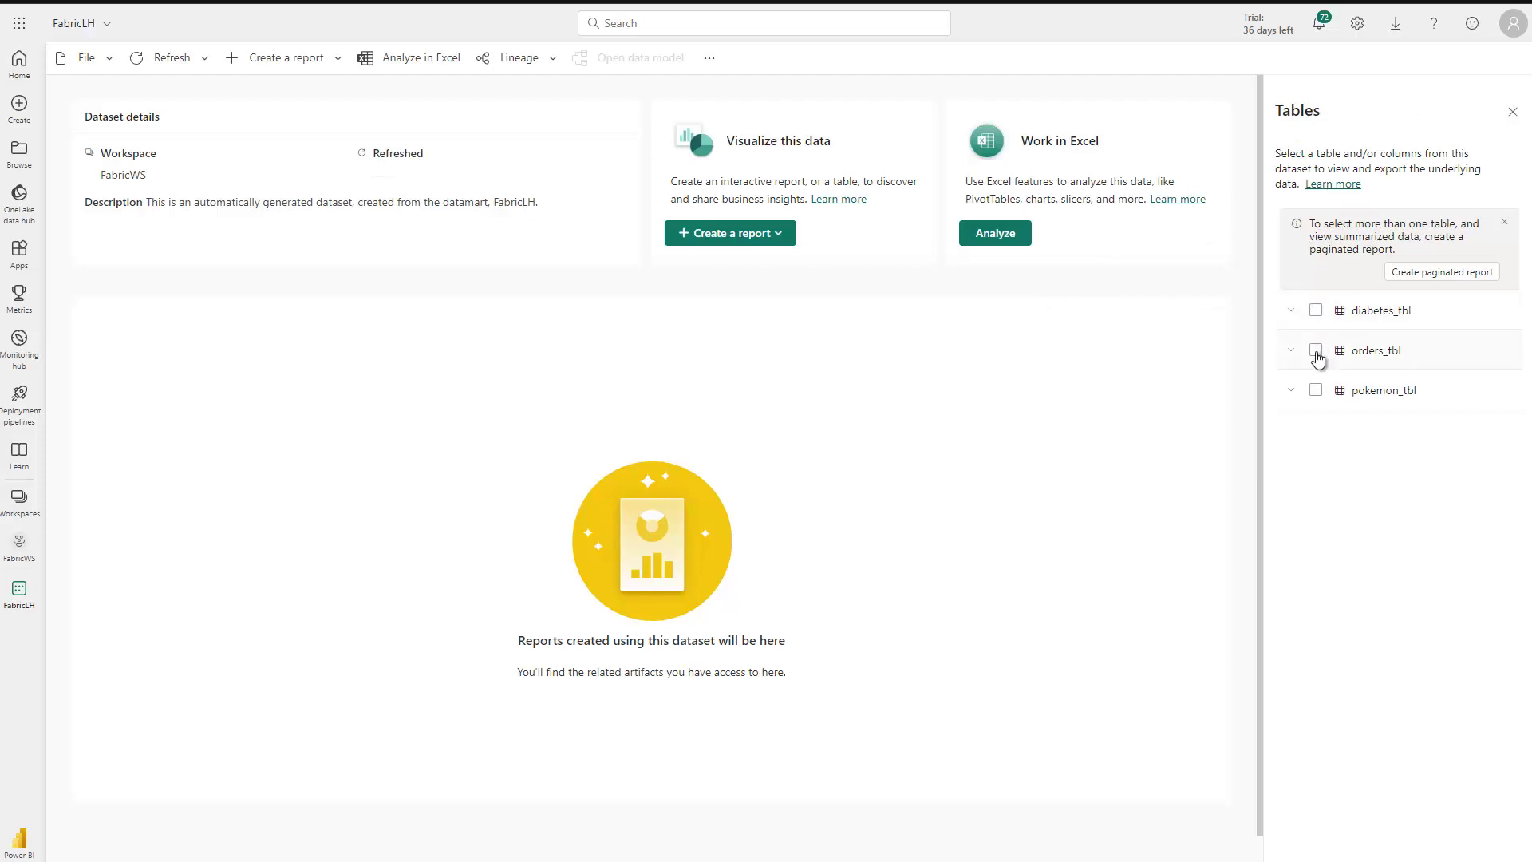
Step: Preview pokemon_tbl's rows across all its columns and review the available export formats
click(1315, 389)
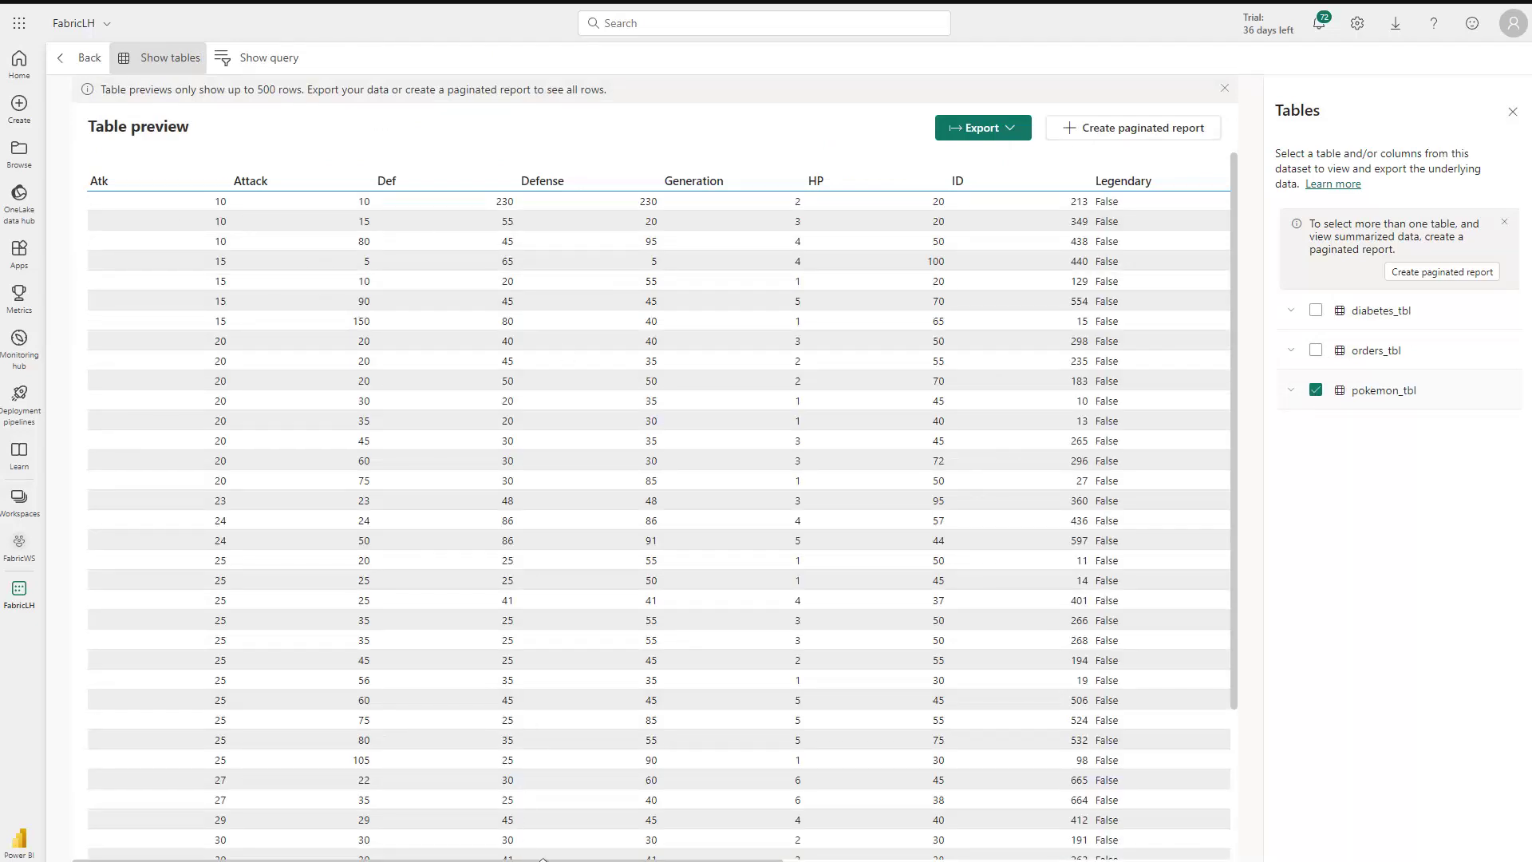
scroll(553, 859, right, 10)
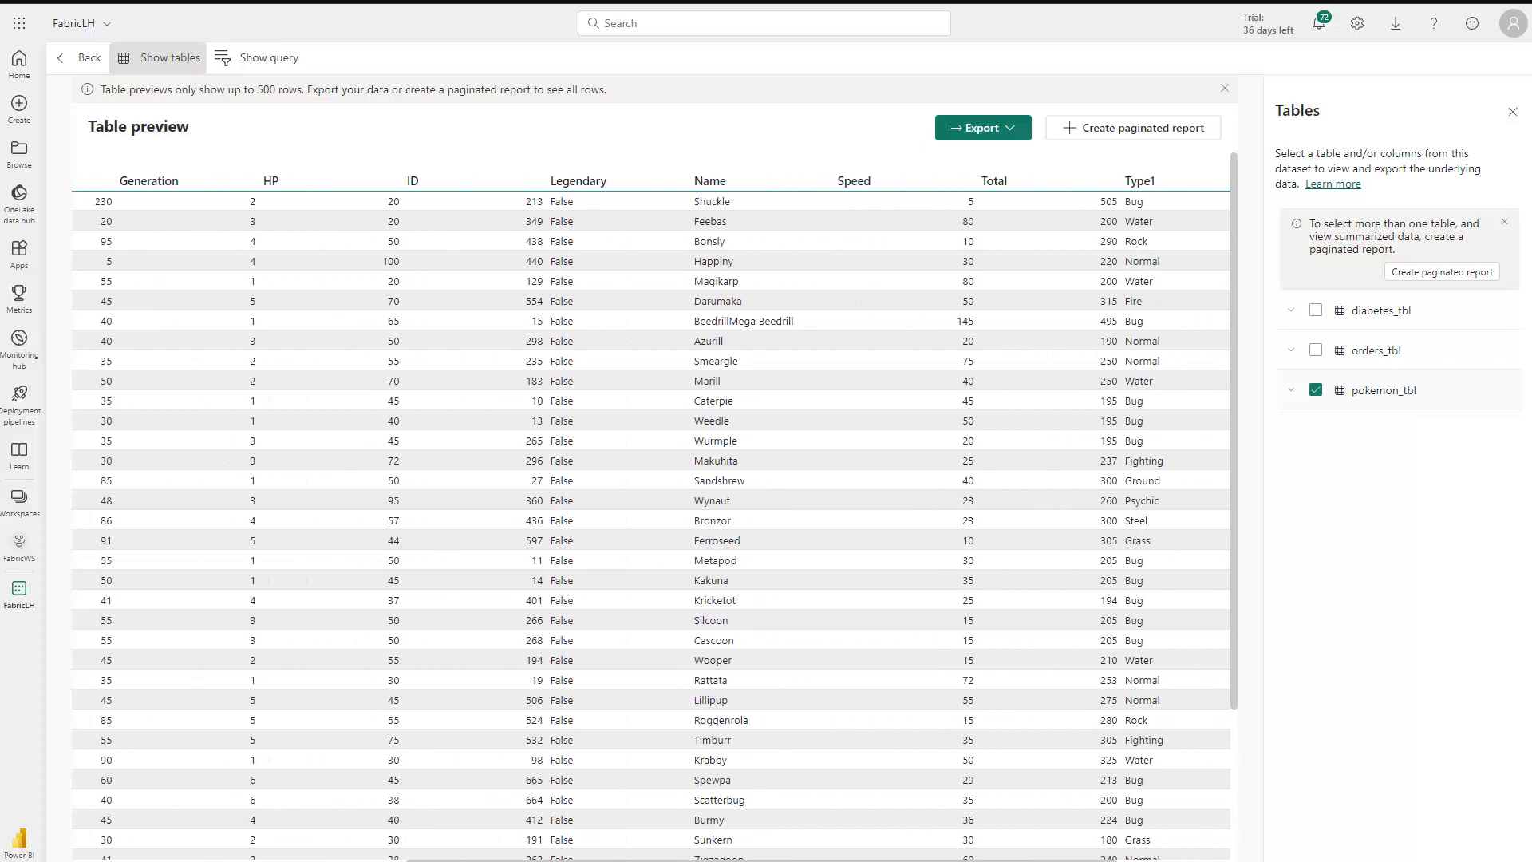
scroll(509, 849, left, 8)
scroll(509, 849, left, 1)
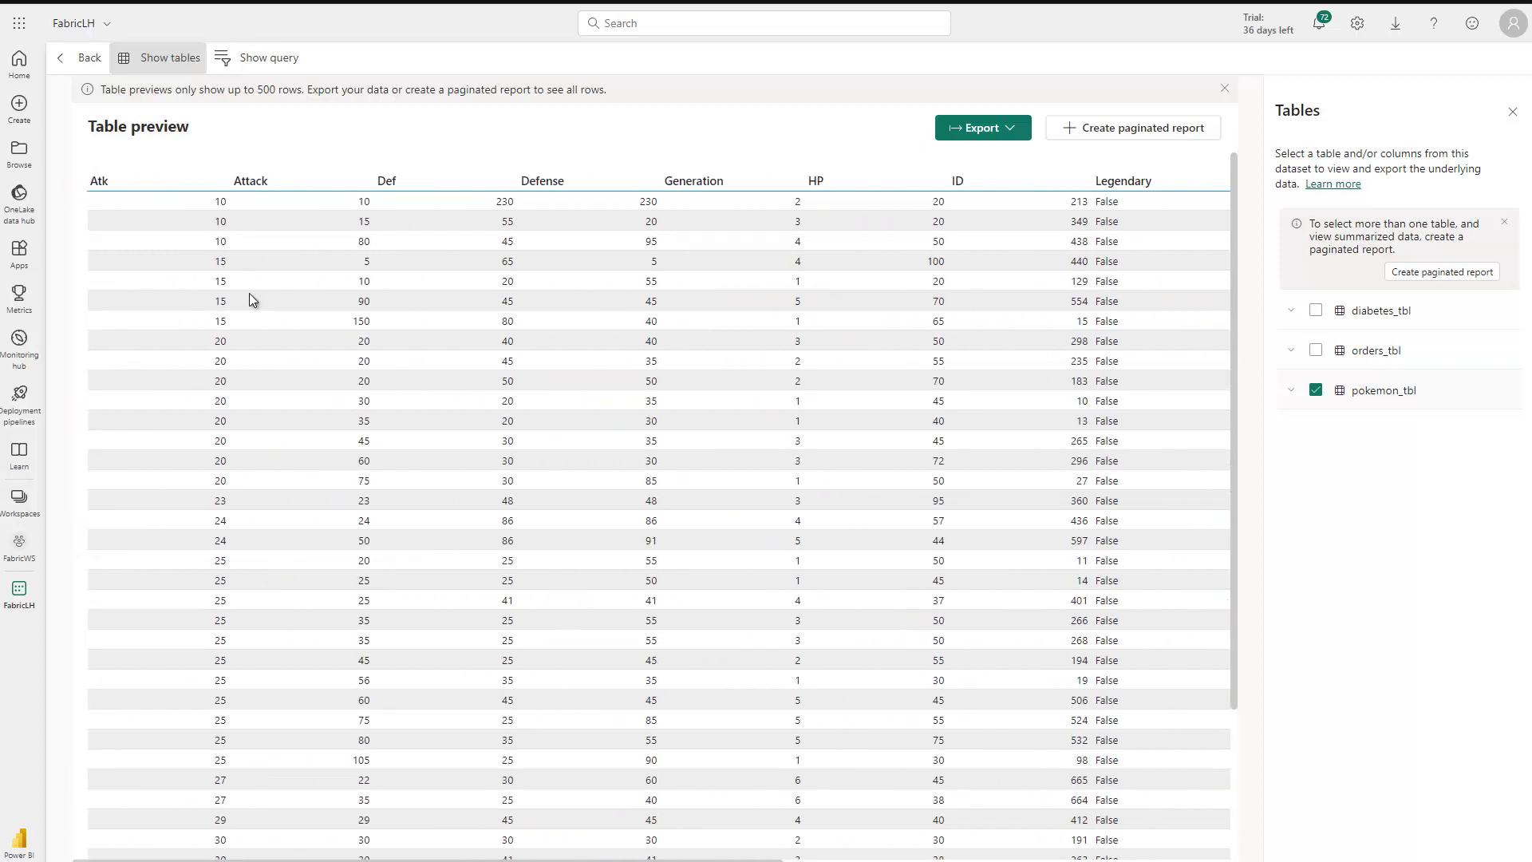
click(1010, 132)
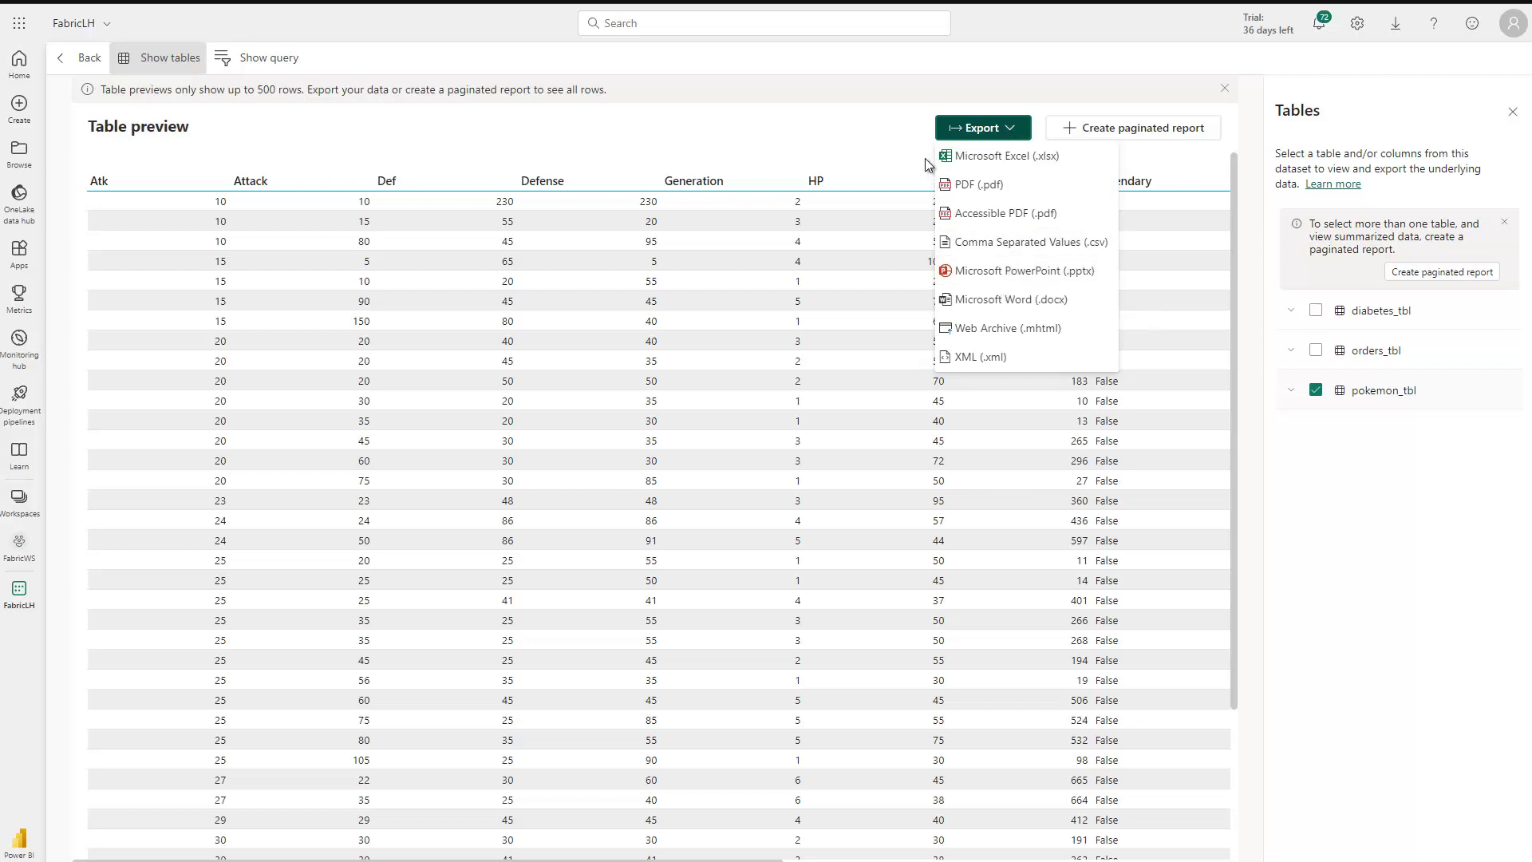
key(Escape)
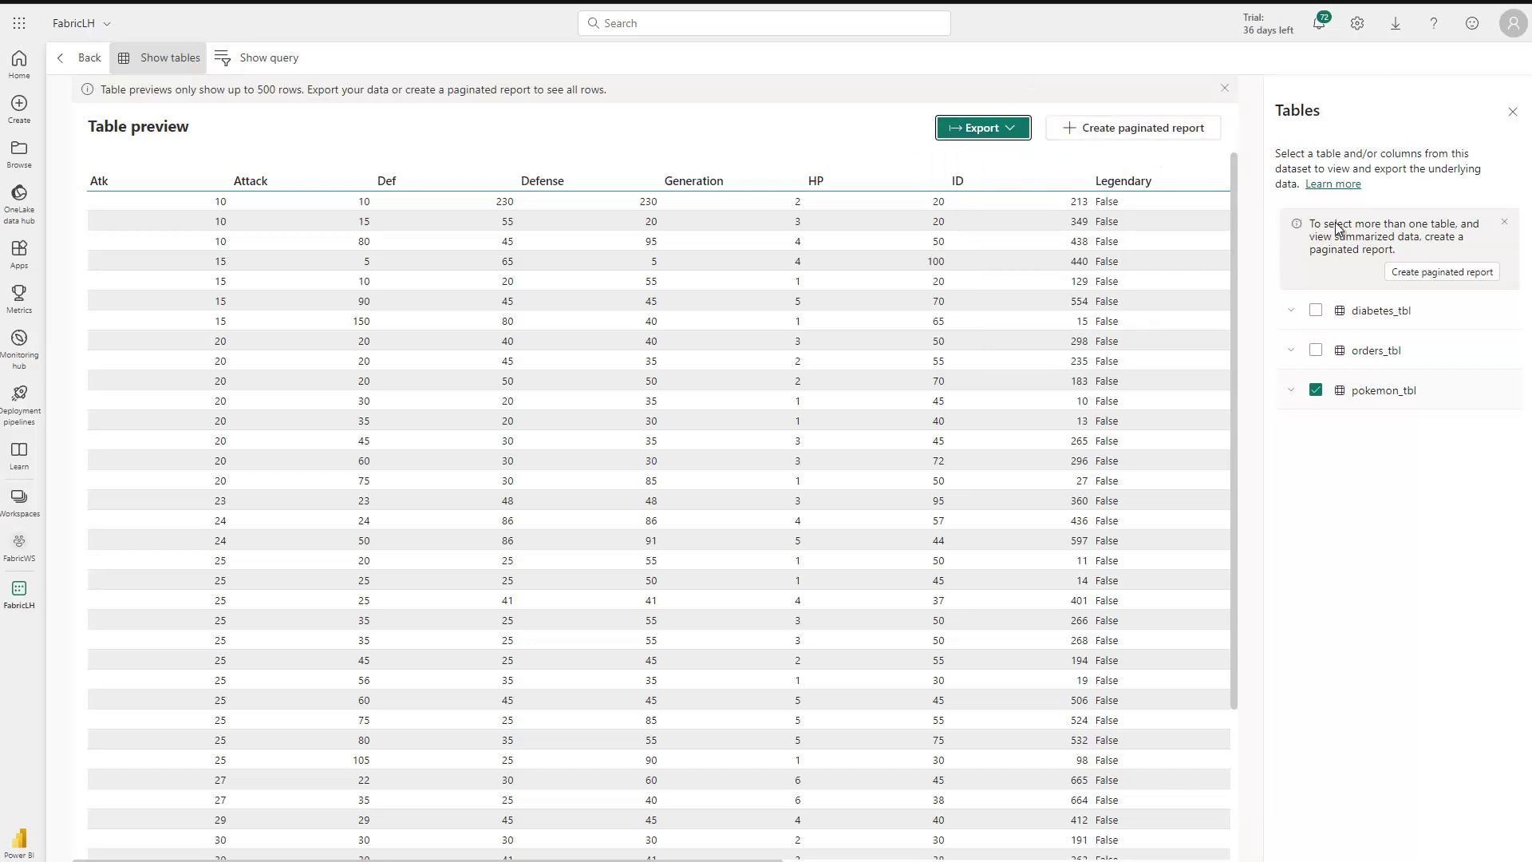
Step: Preview only the Attack, Generation and HP columns of pokemon_tbl
click(1314, 391)
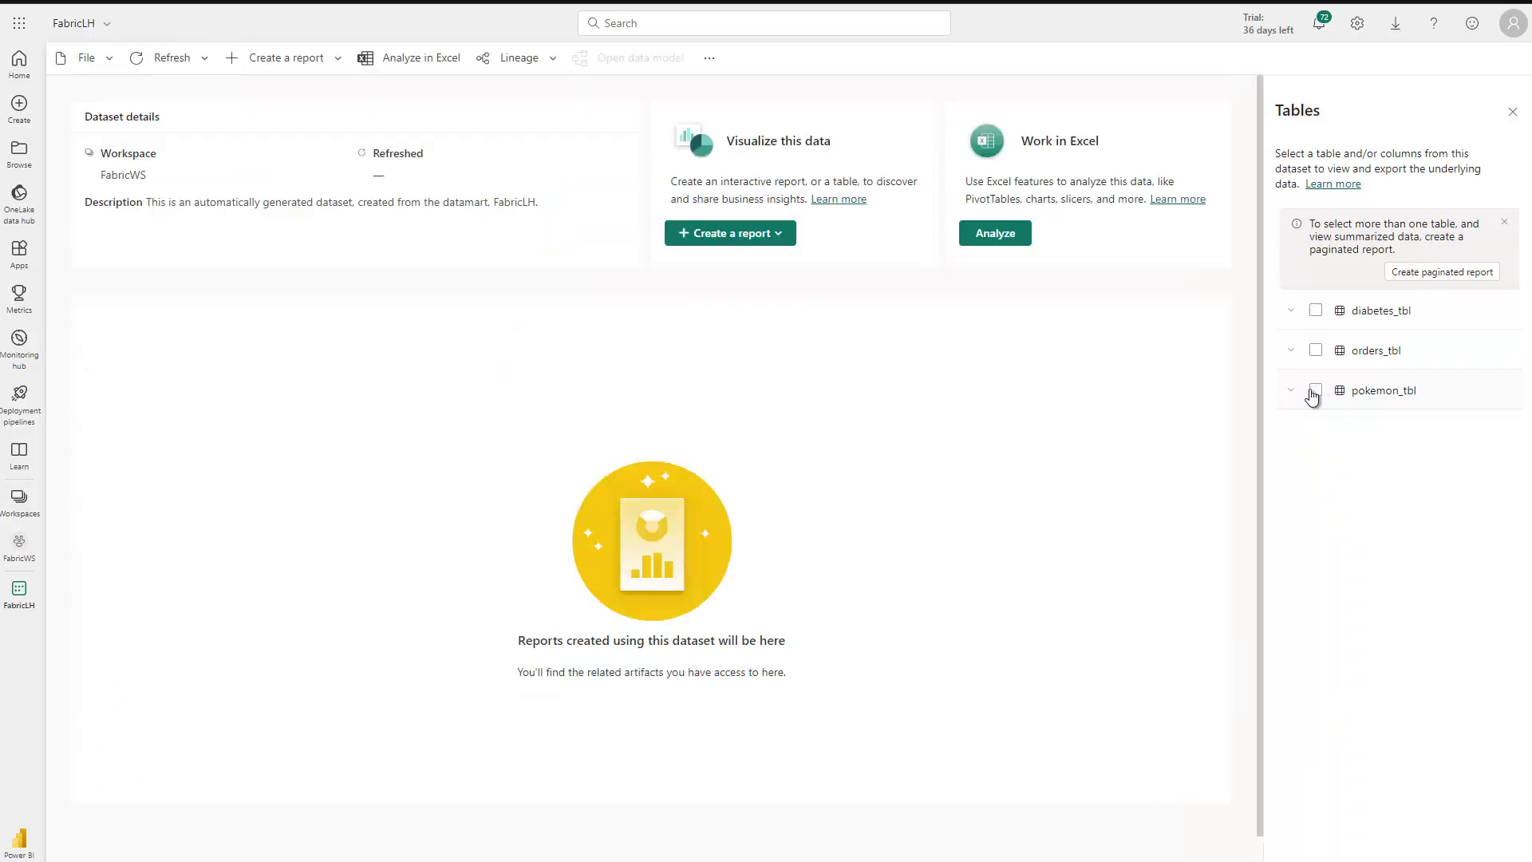
click(1292, 395)
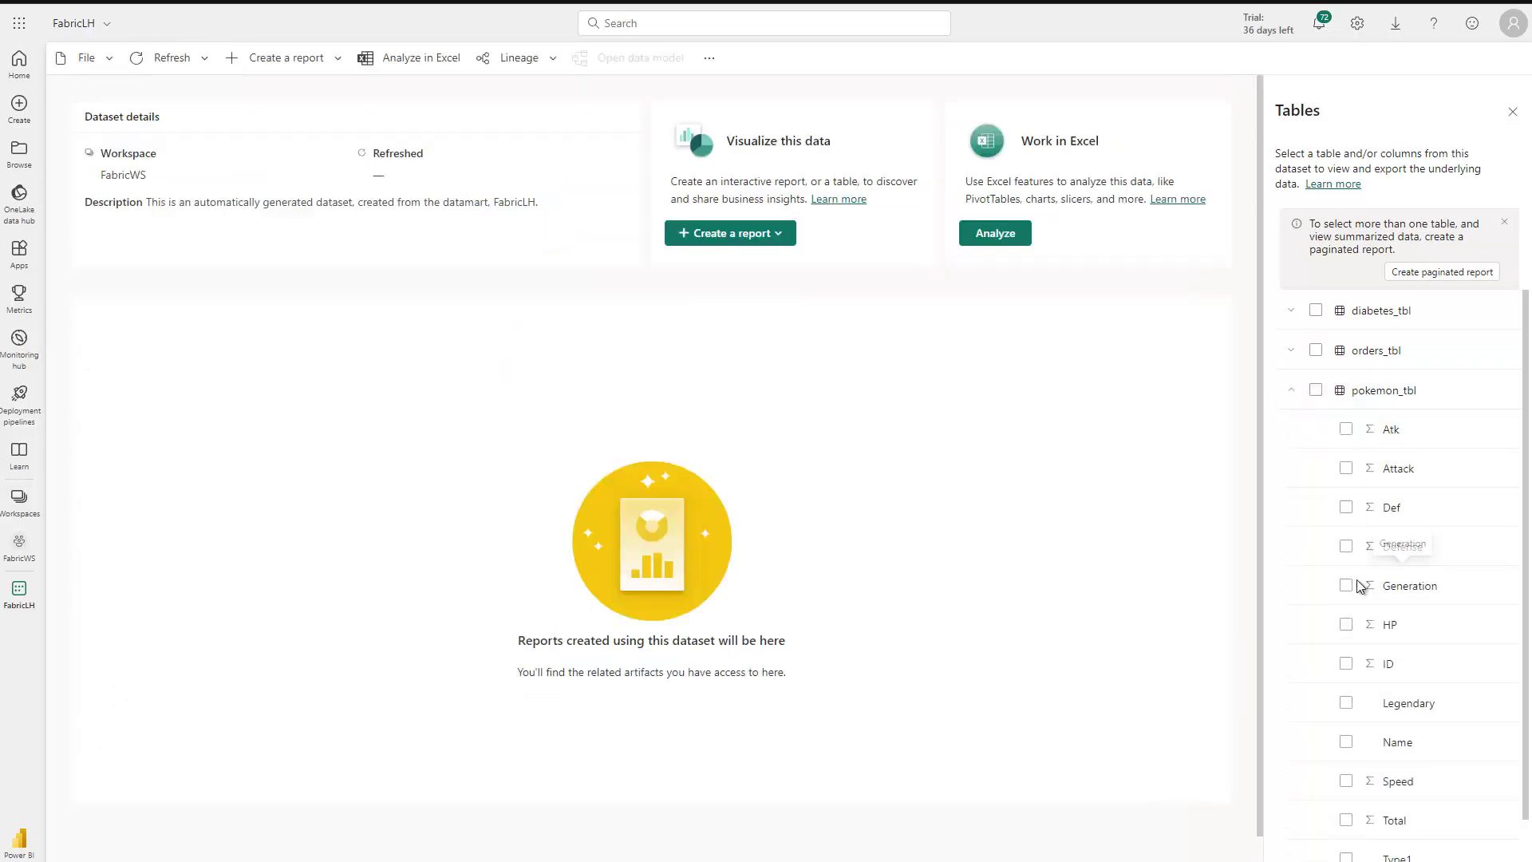
click(1347, 473)
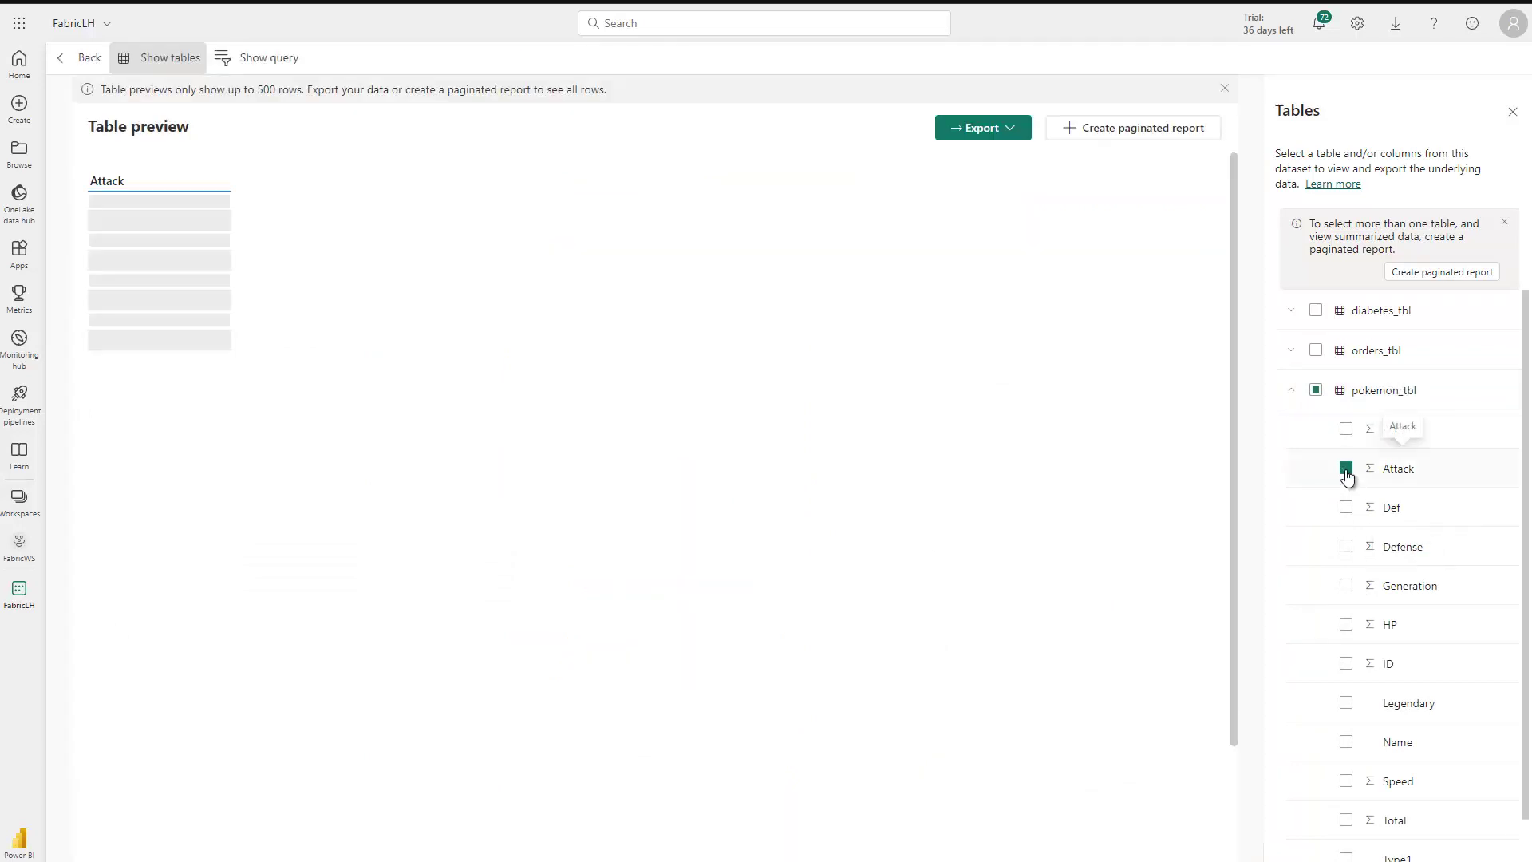
click(1346, 587)
click(1346, 625)
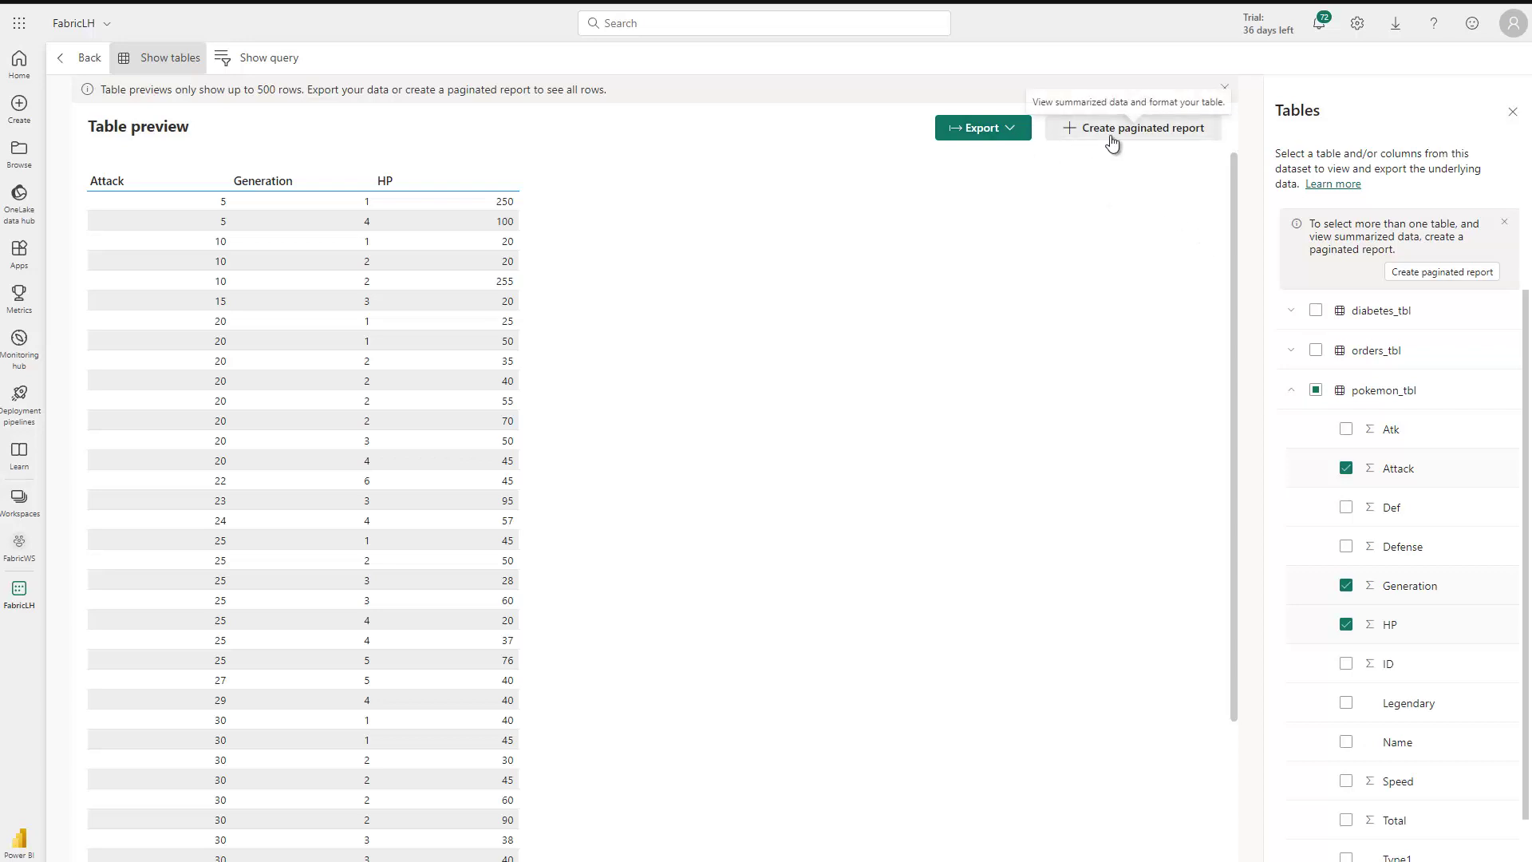
Step: Clear all pokemon_tbl column selections and collapse its column list
click(1315, 390)
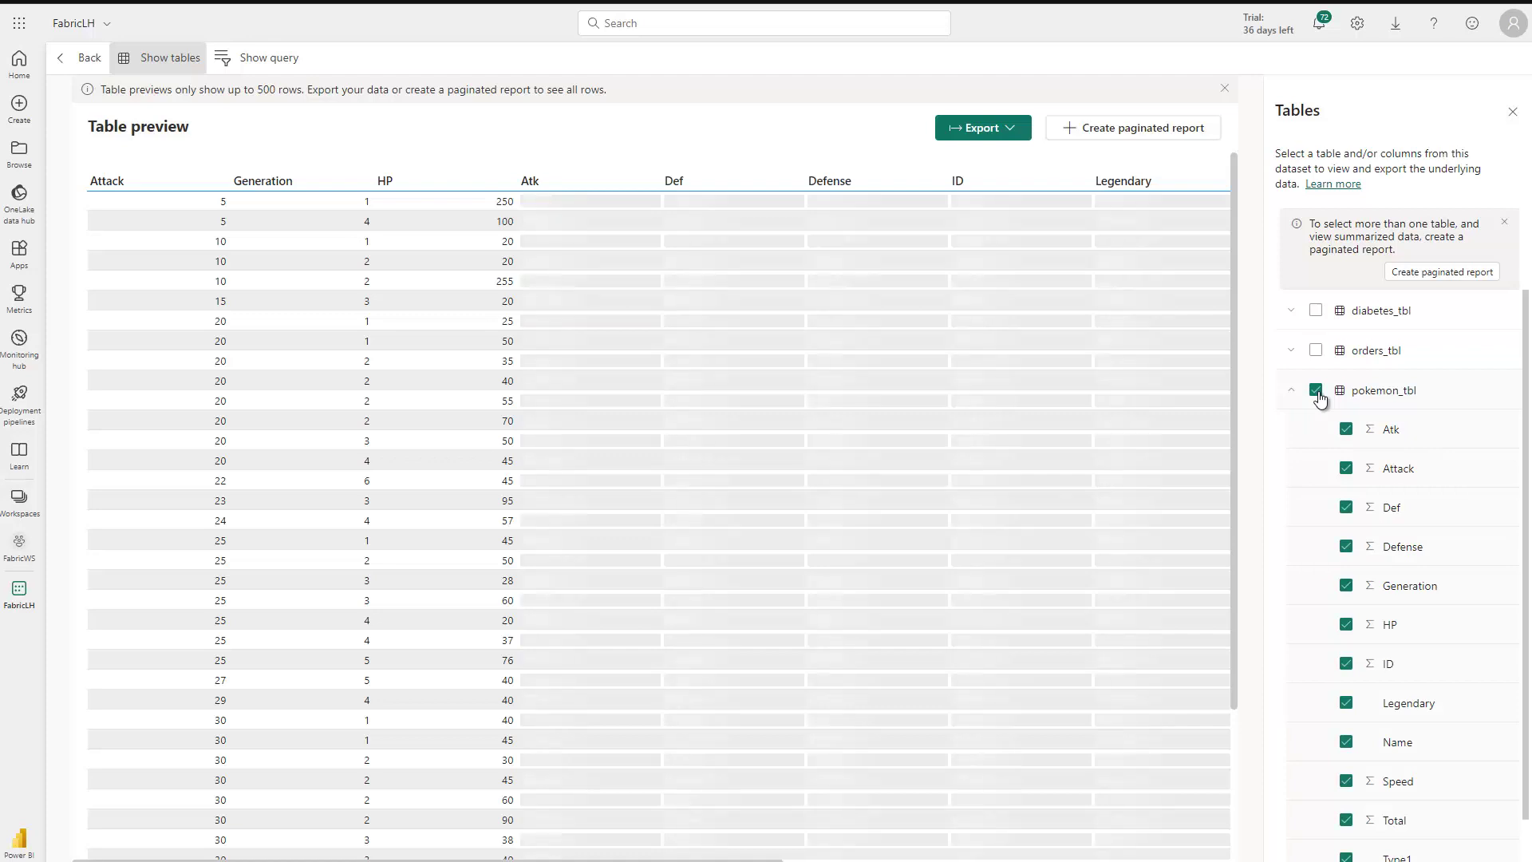
click(1316, 390)
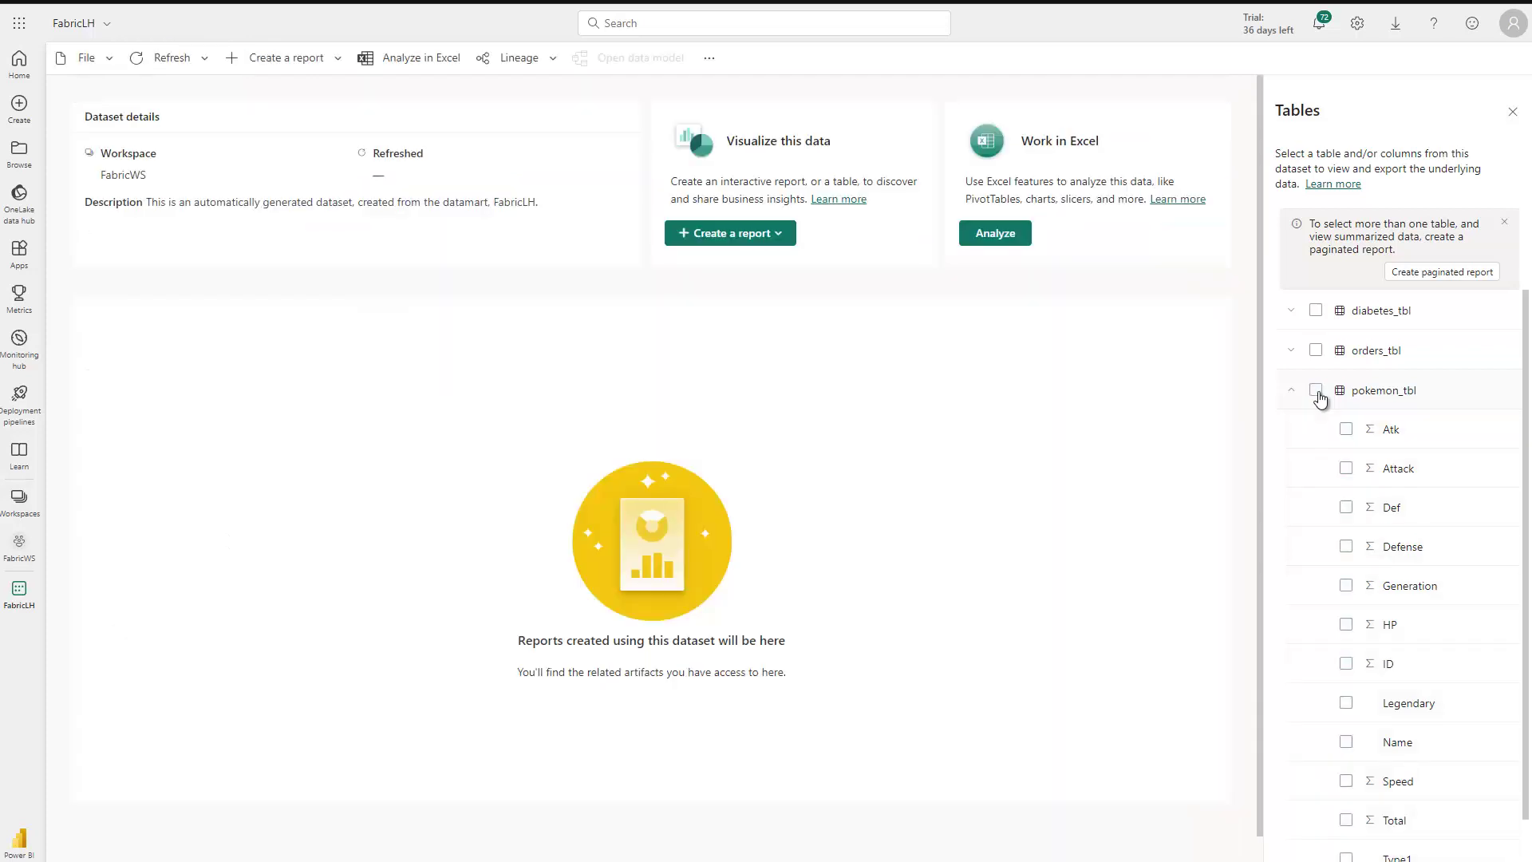
click(1292, 391)
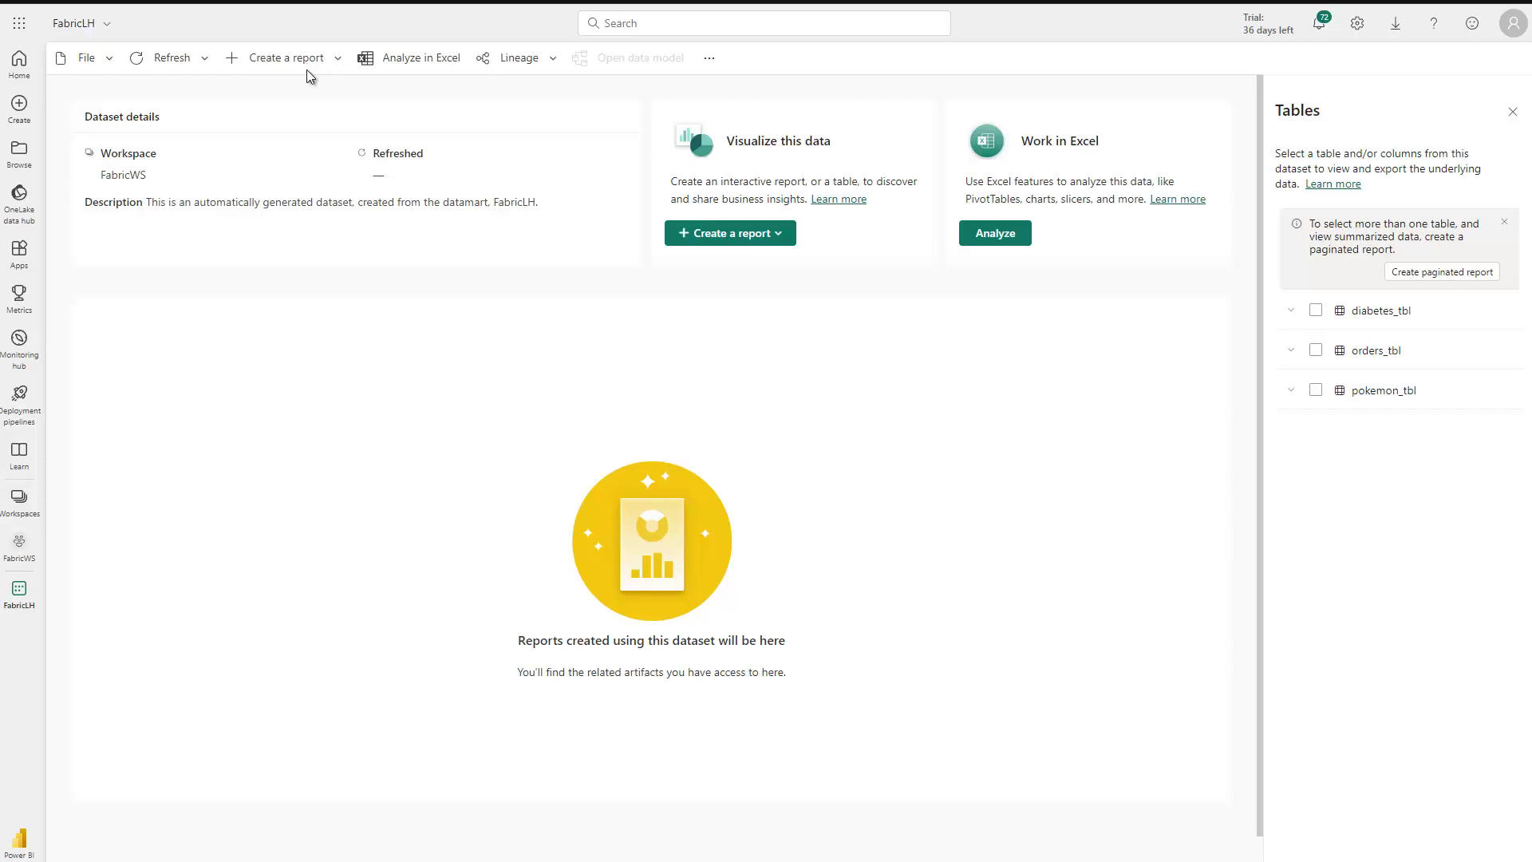
Step: Auto-create a report from FabricLH, pre-selecting data with Generation and Total unticked
click(780, 236)
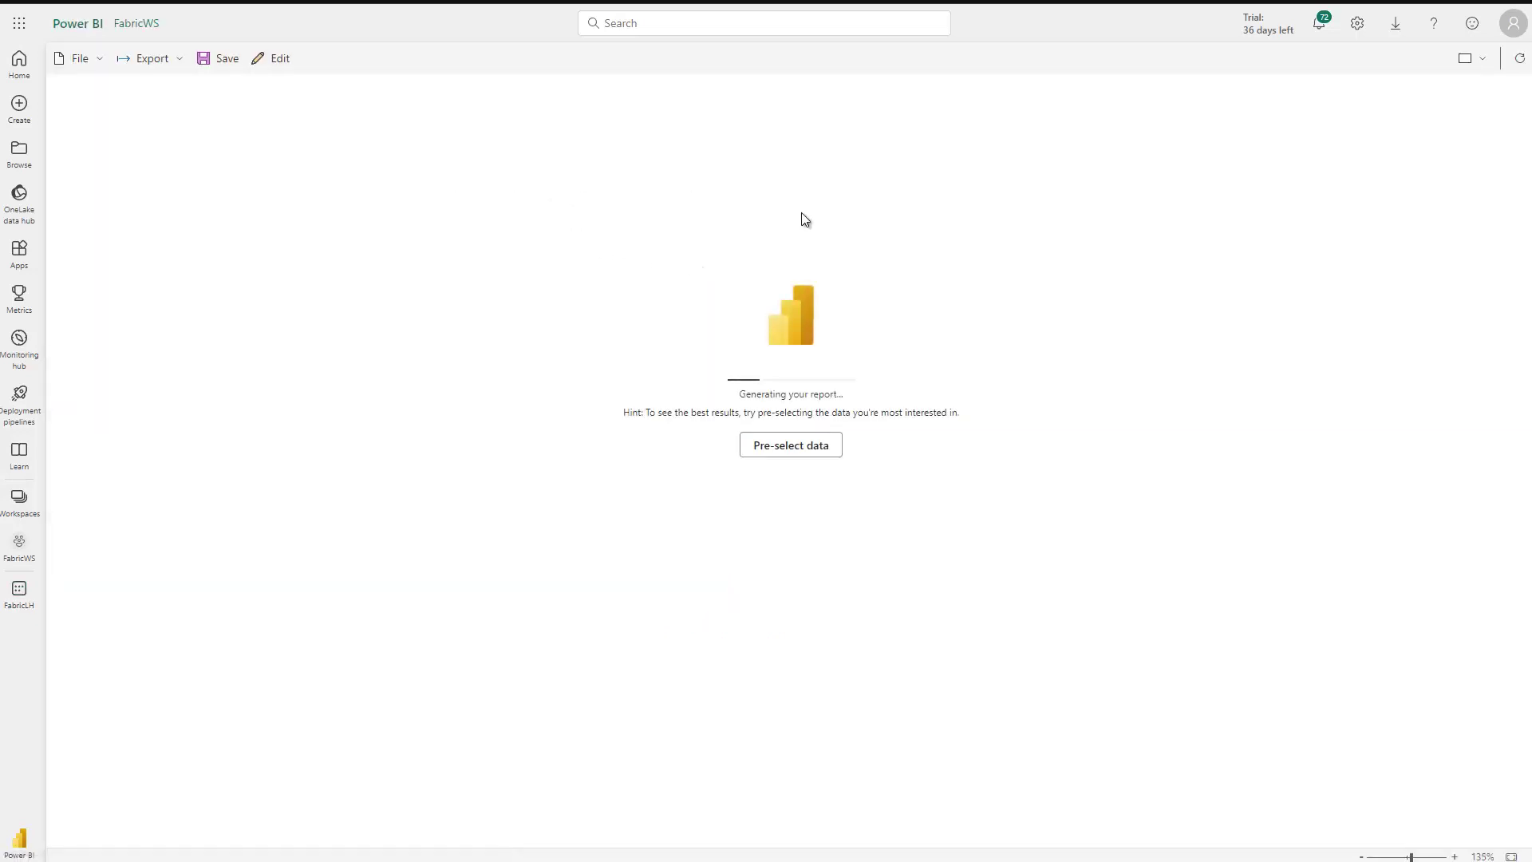
click(798, 455)
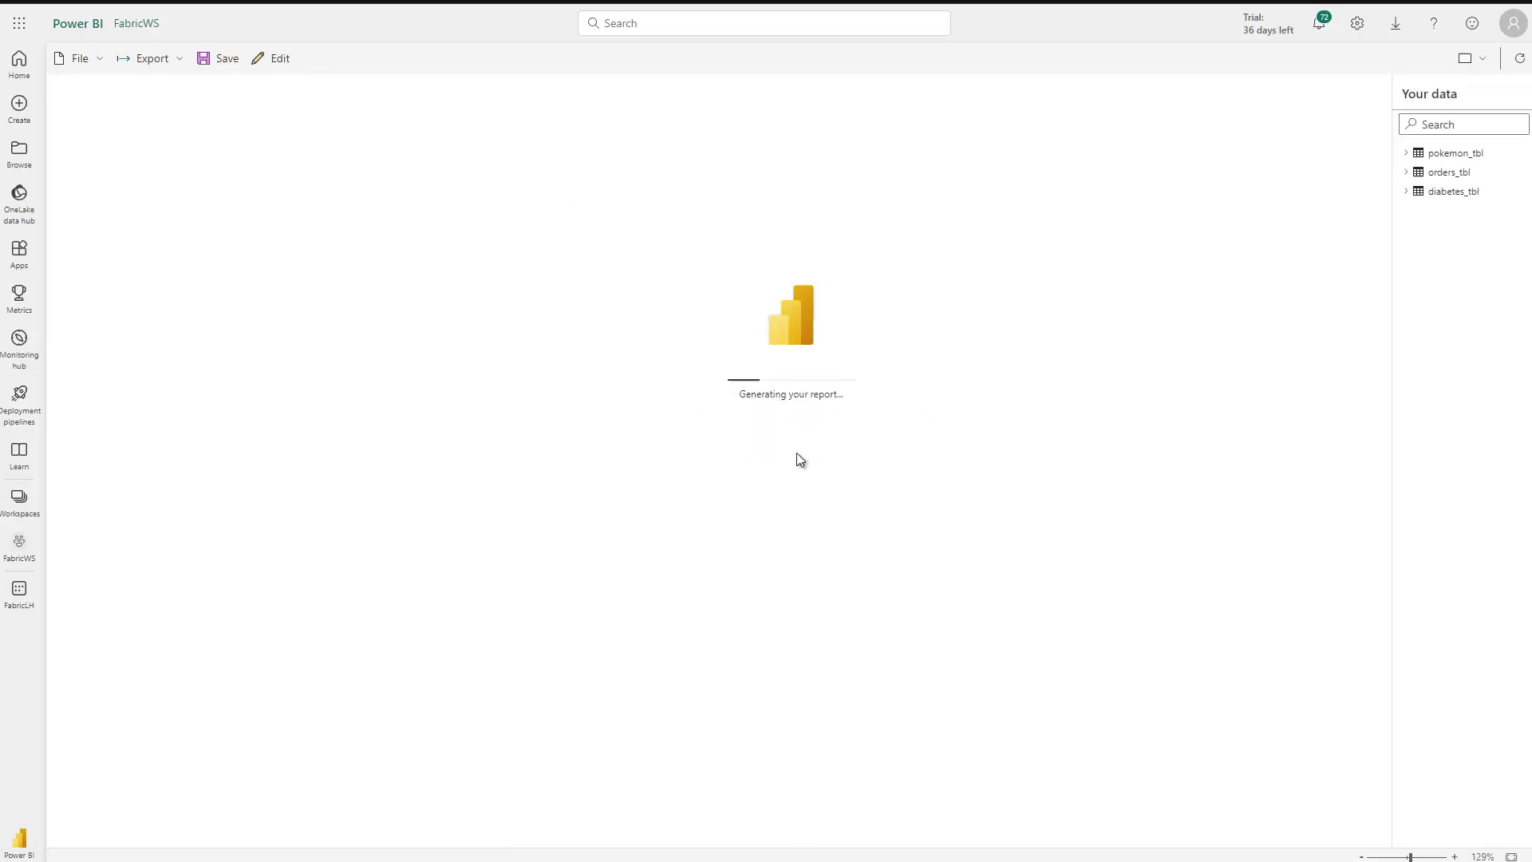
click(1406, 174)
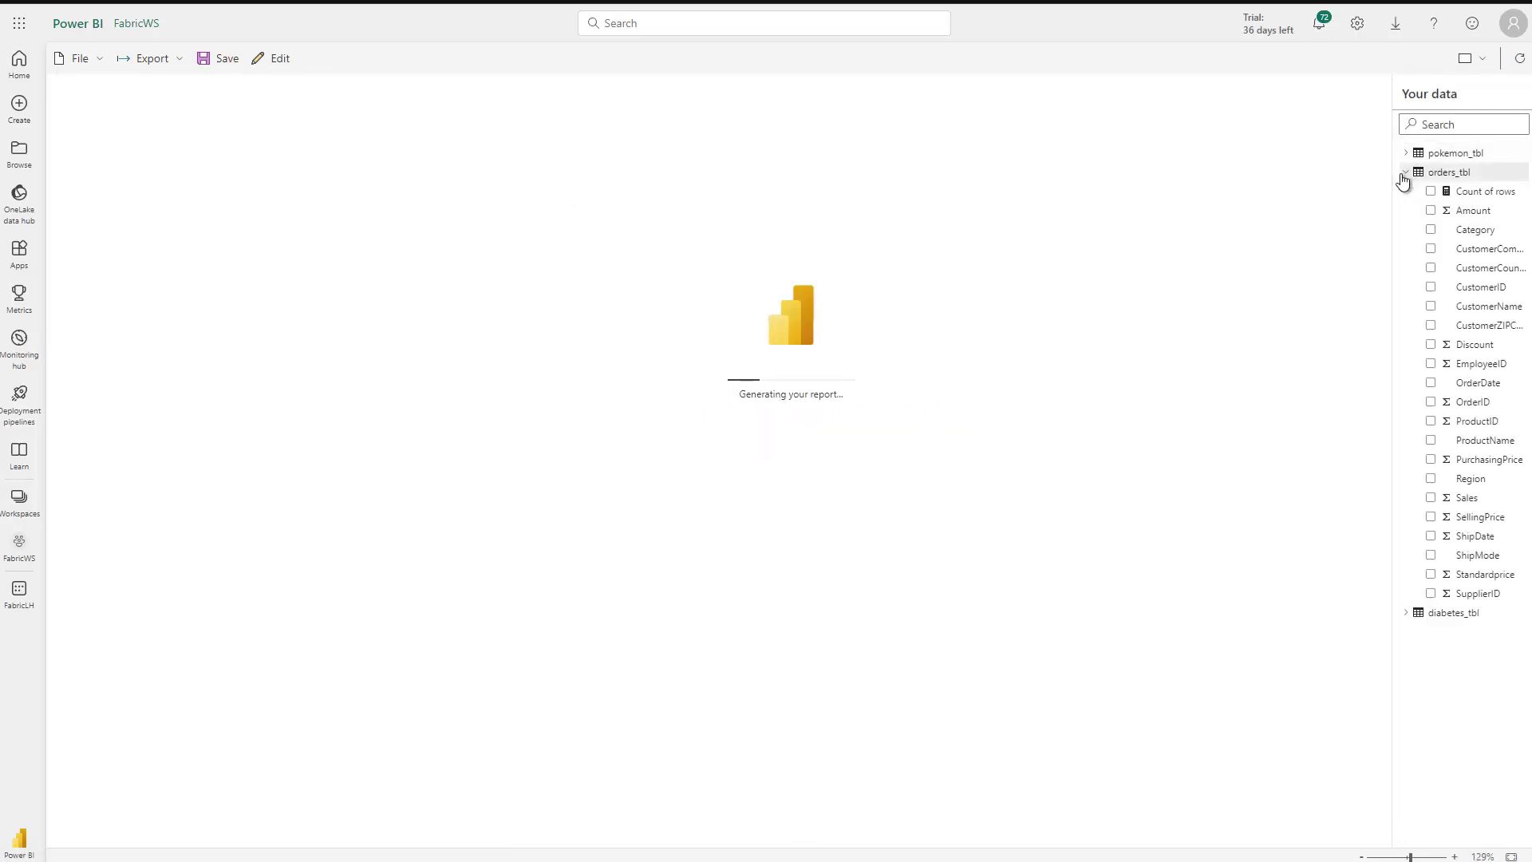
click(1431, 231)
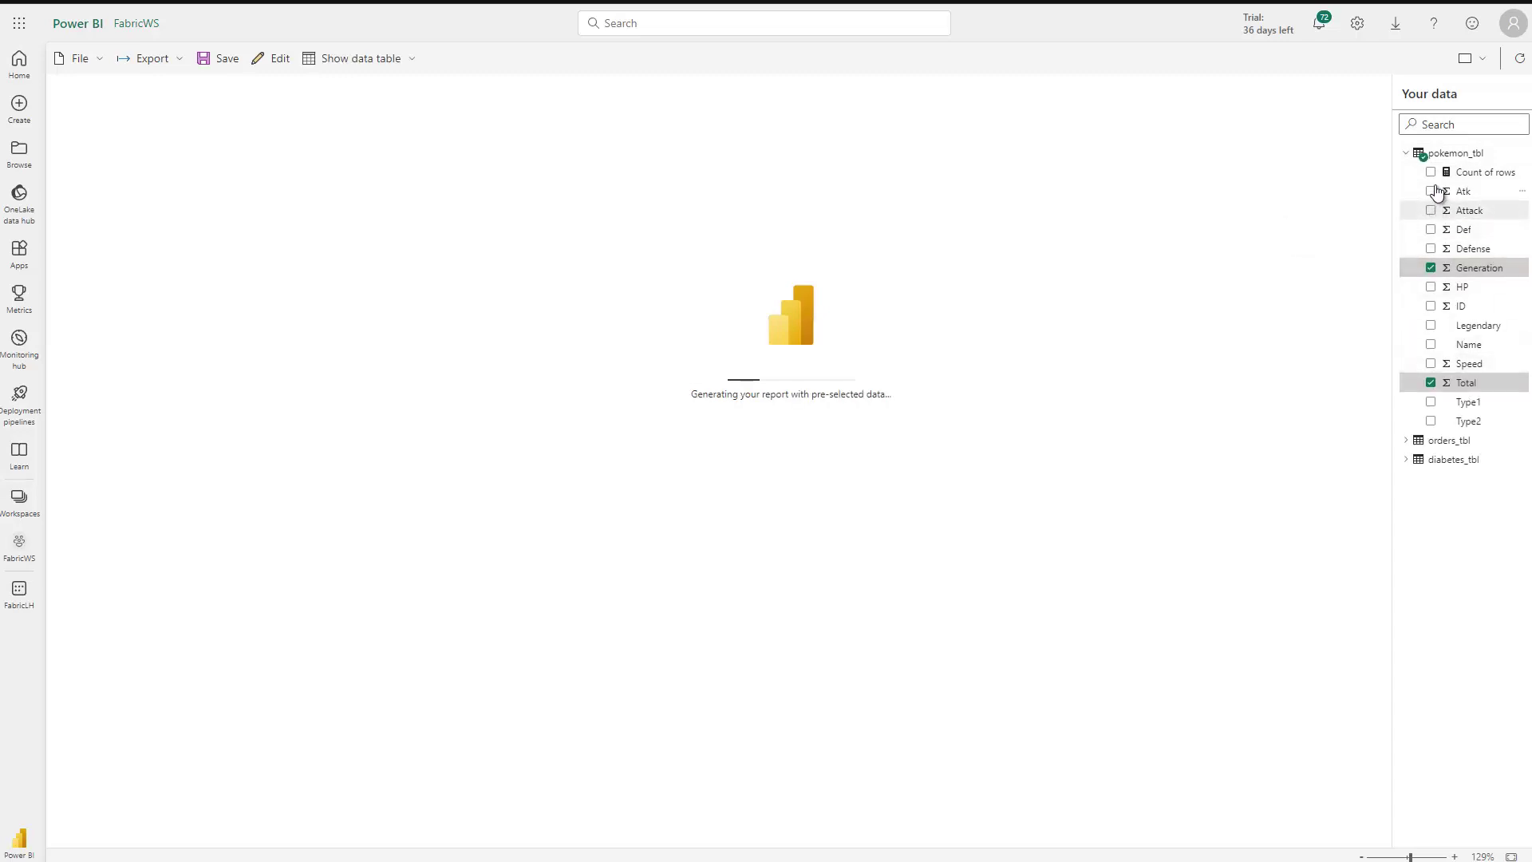
click(1430, 383)
click(1431, 268)
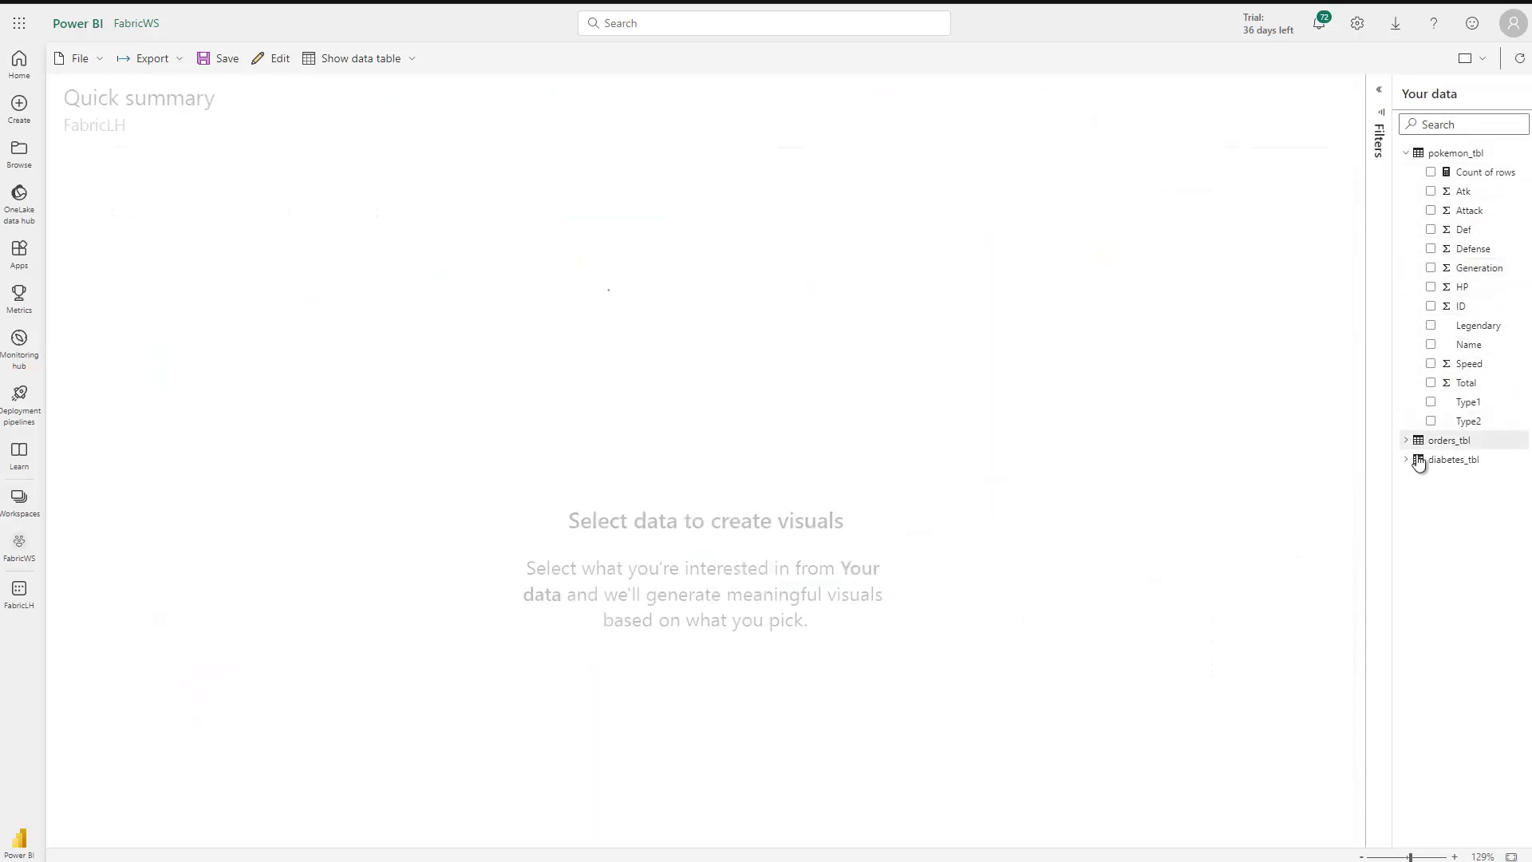
Step: Tick orders_tbl's Category, Amount and Sales fields to generate the summary visuals
click(1406, 440)
scroll(1409, 457, down, 1)
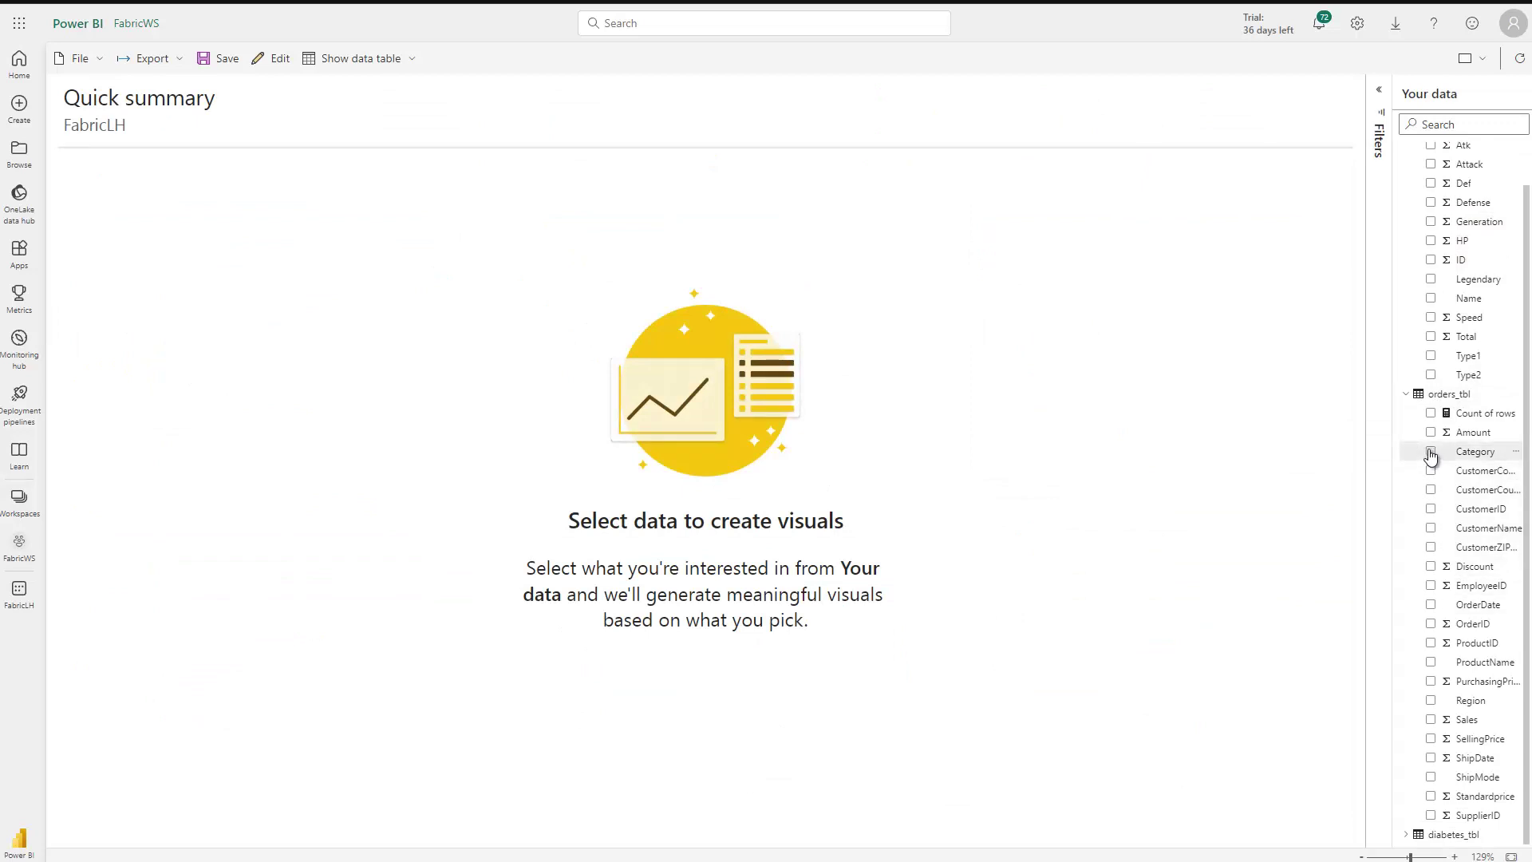
click(1431, 452)
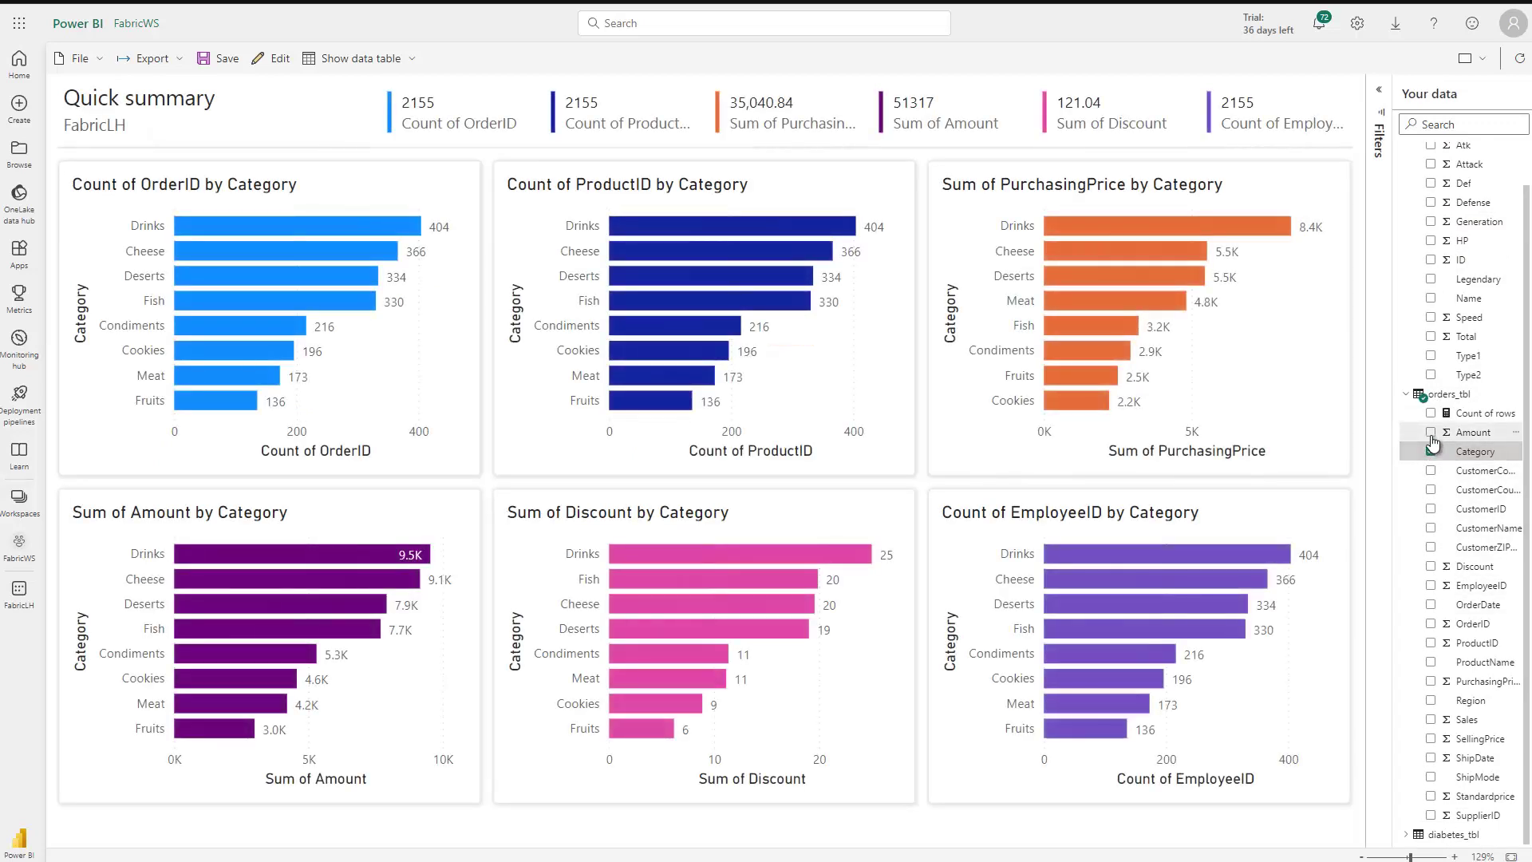
click(1431, 433)
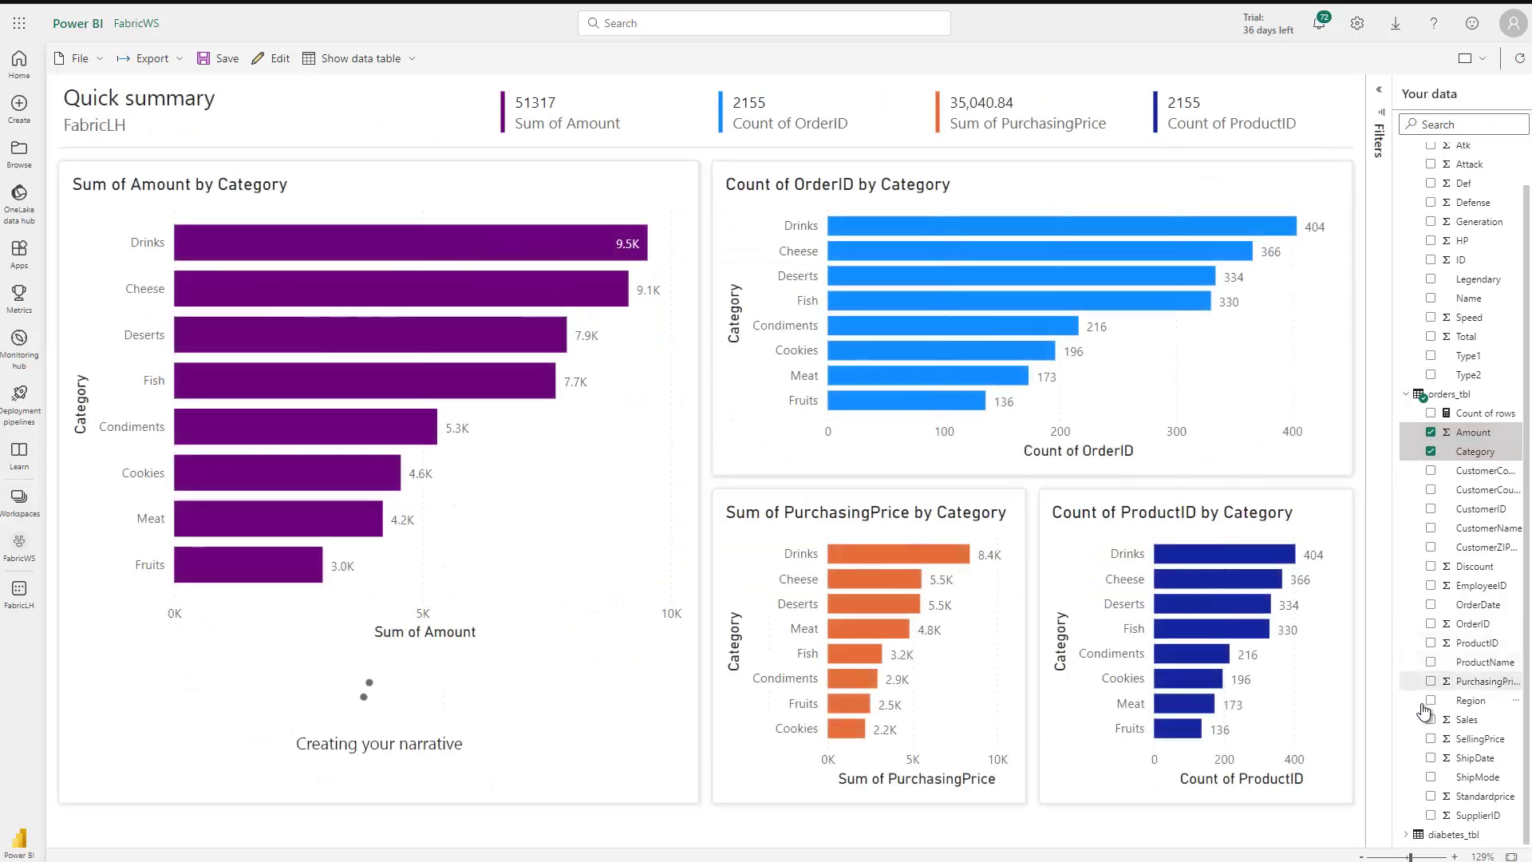
click(1431, 719)
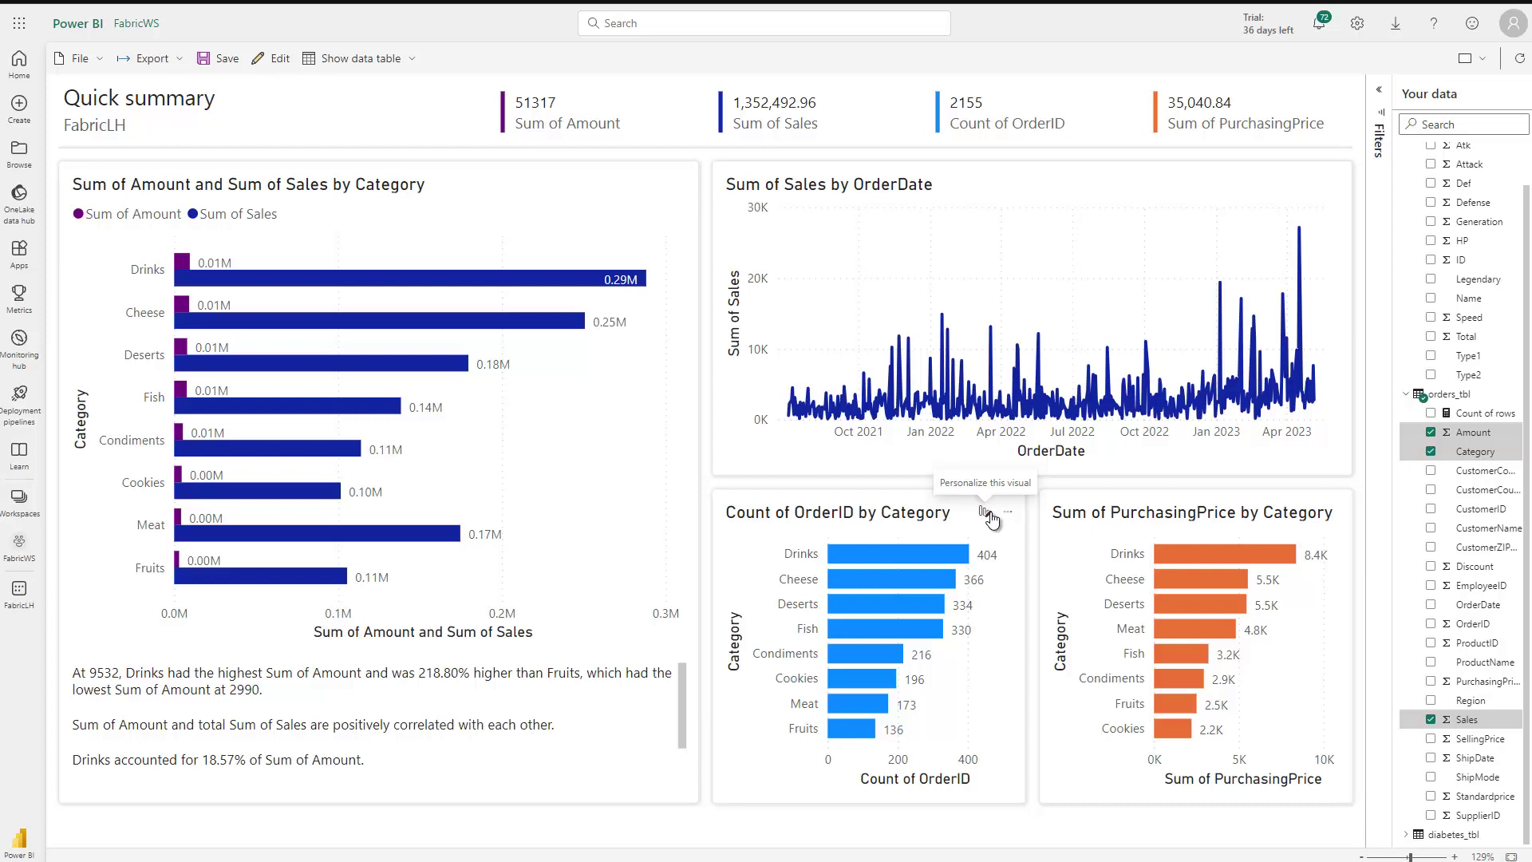
Step: Personalize Count of OrderID by Category, choosing Donut chart as its visualization type
click(987, 514)
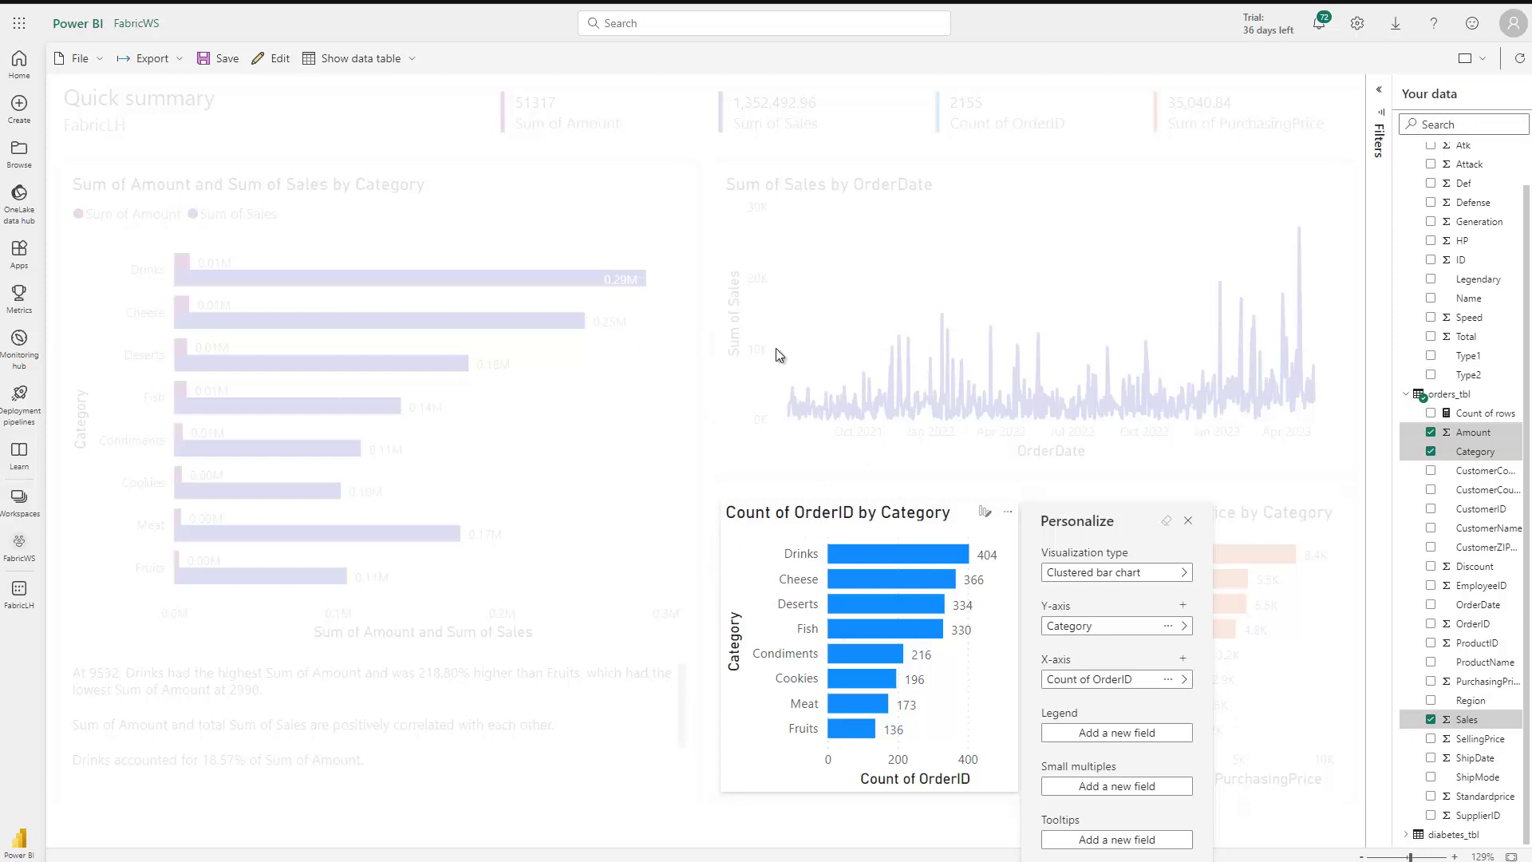
click(1185, 574)
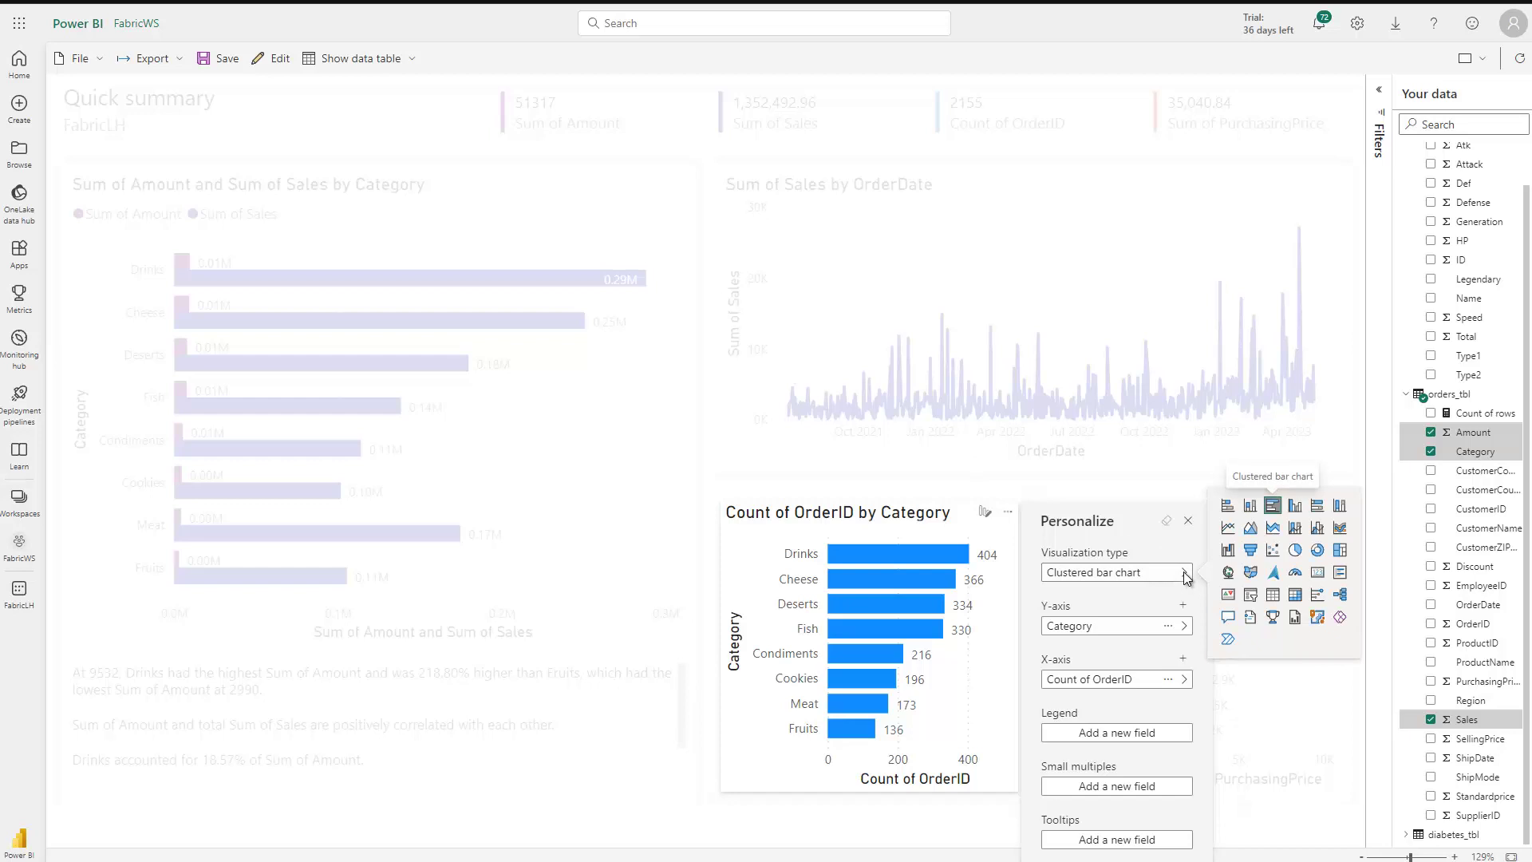
click(1317, 550)
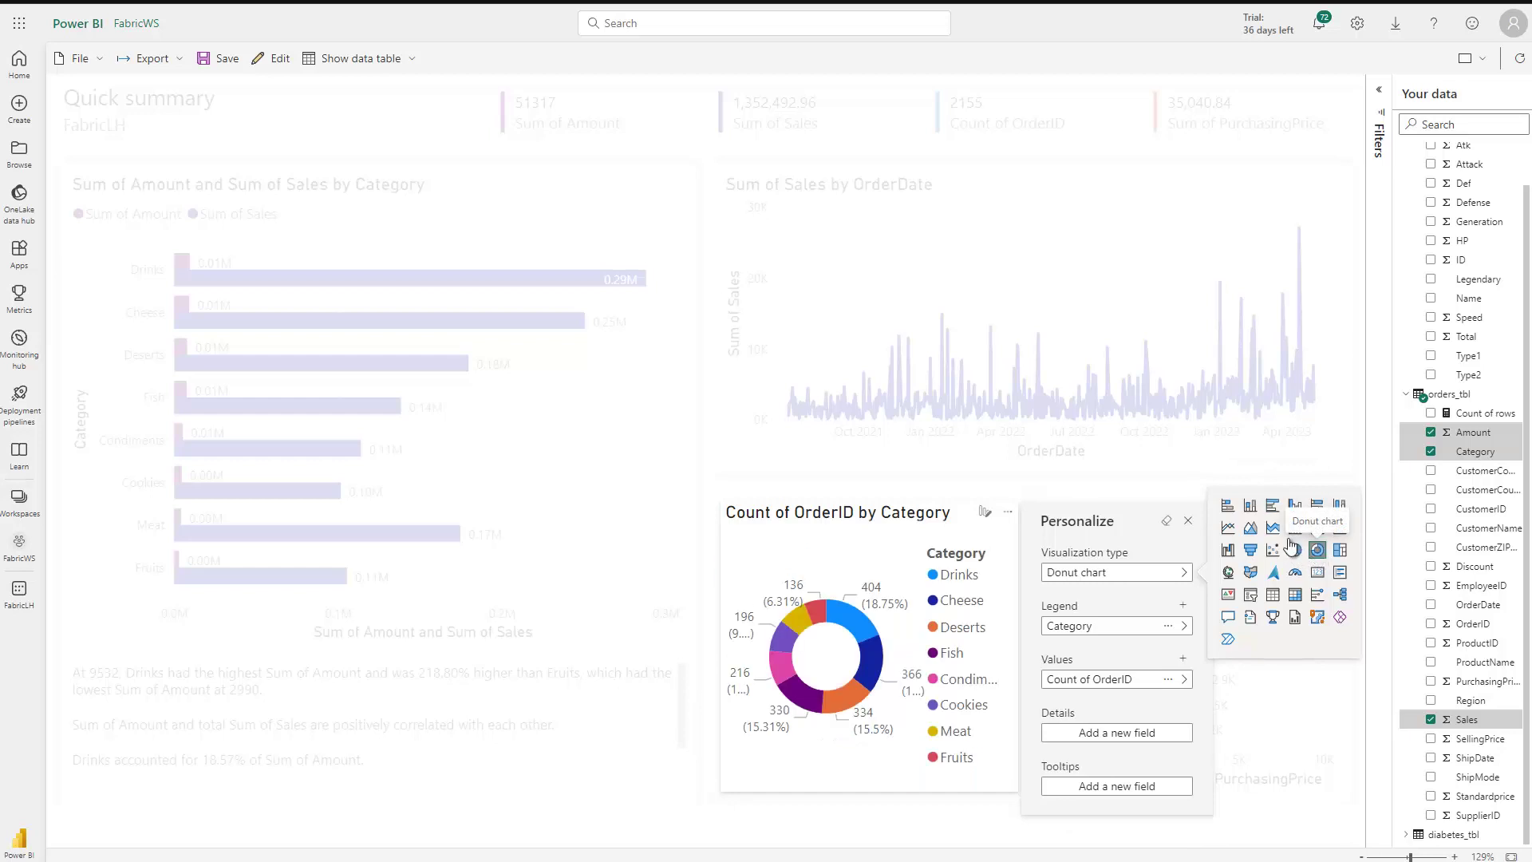
click(1188, 520)
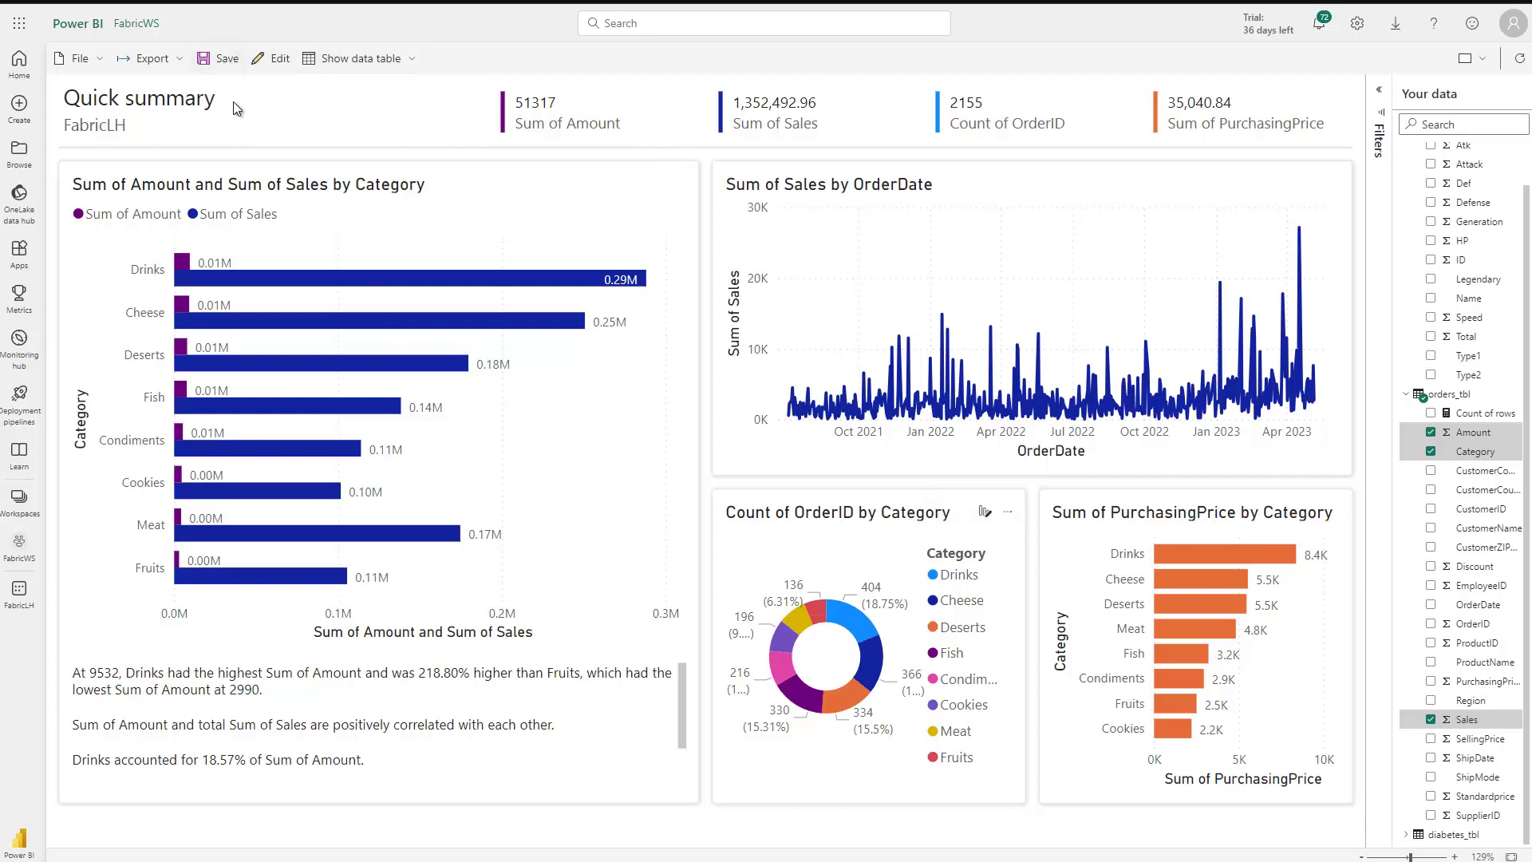
Step: Save the Quick summary as 'AutoReport' in the FabricWS workspace
click(218, 62)
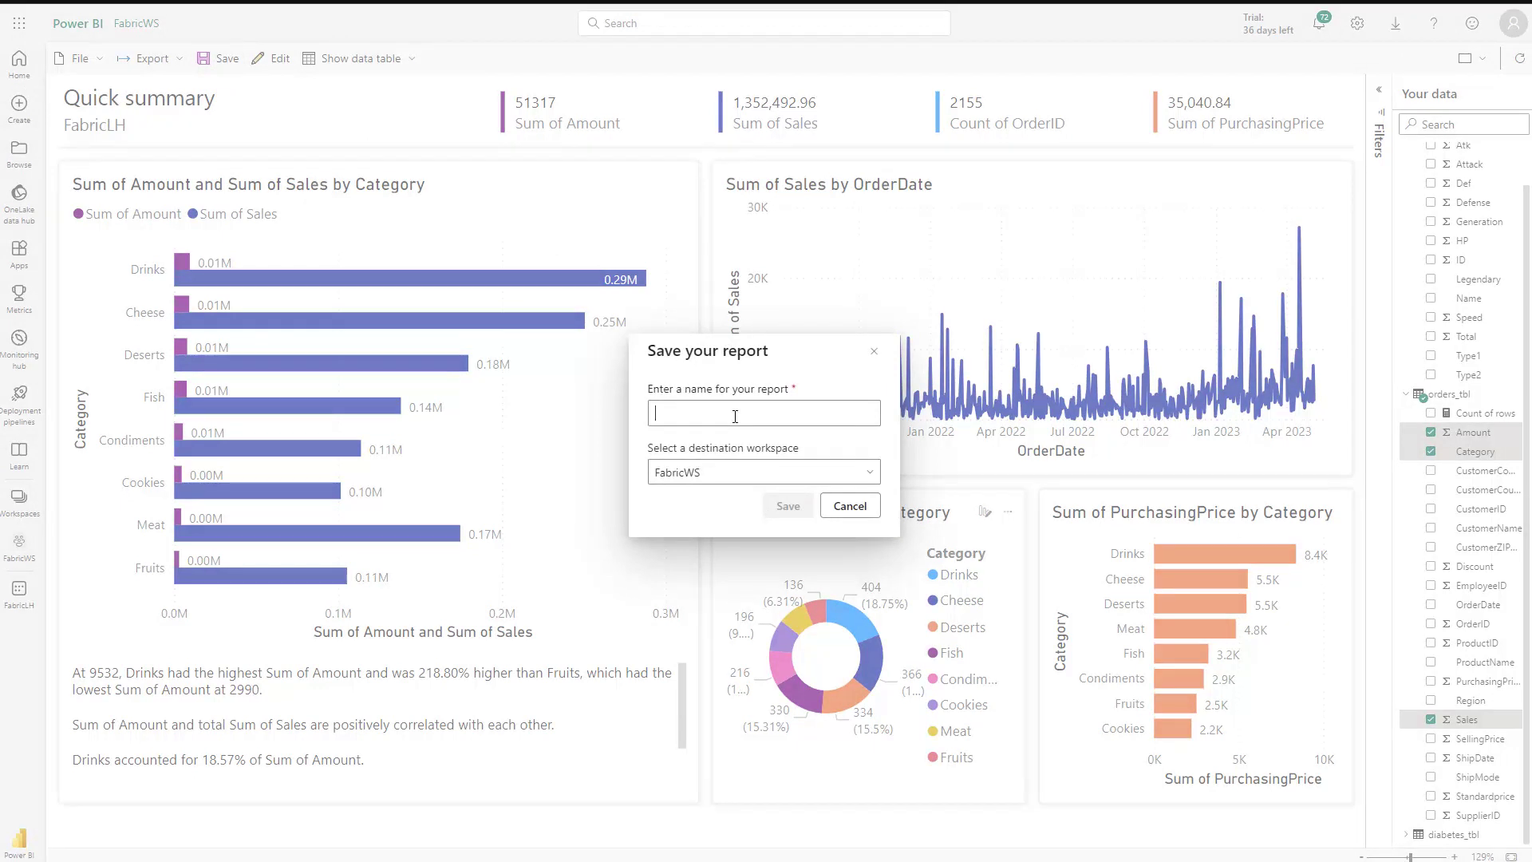
text(AutoReport)
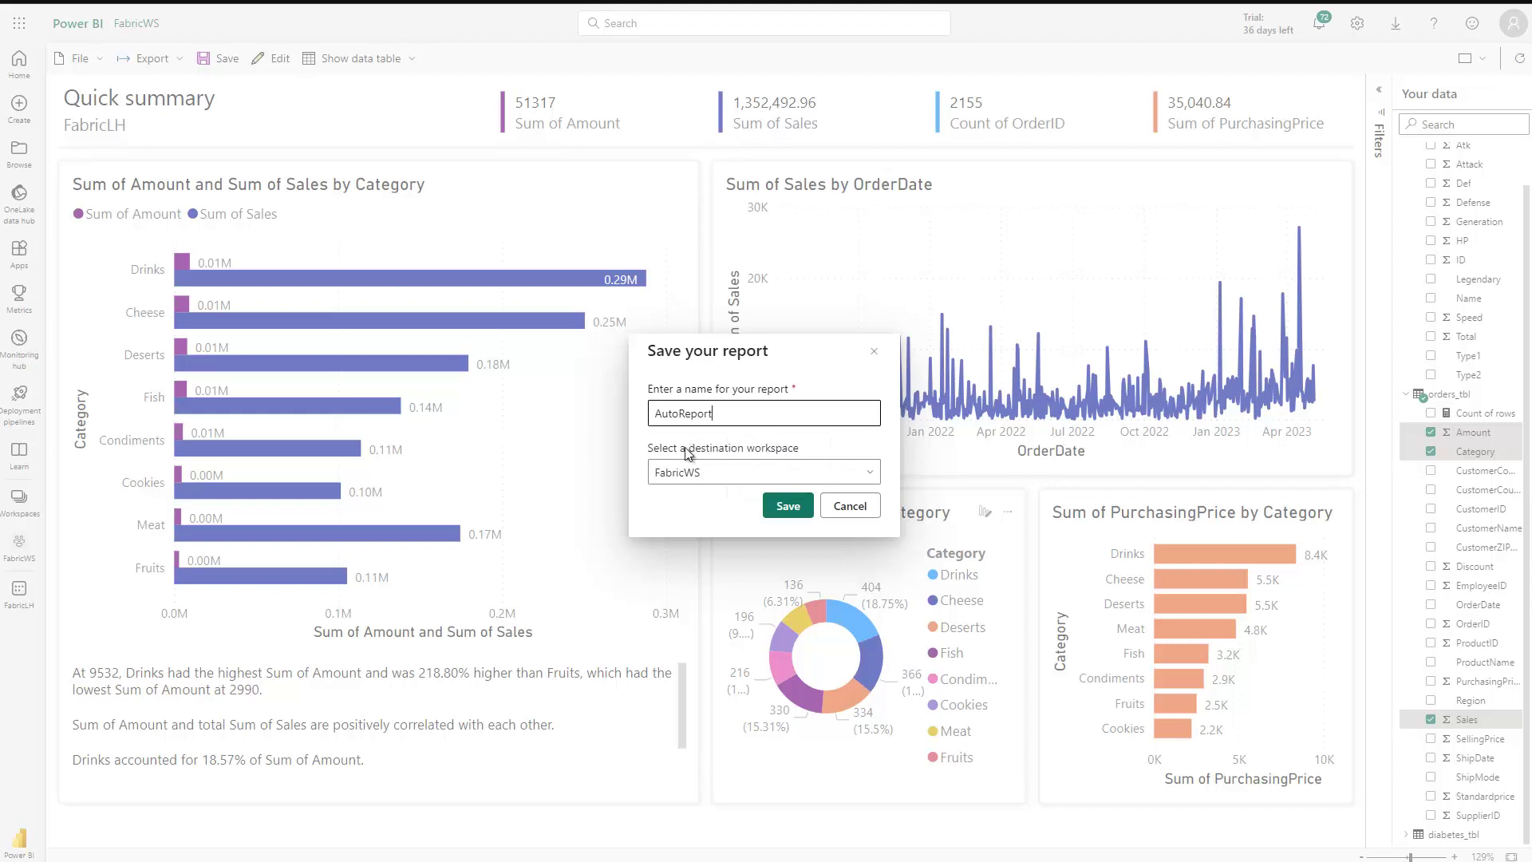
click(787, 506)
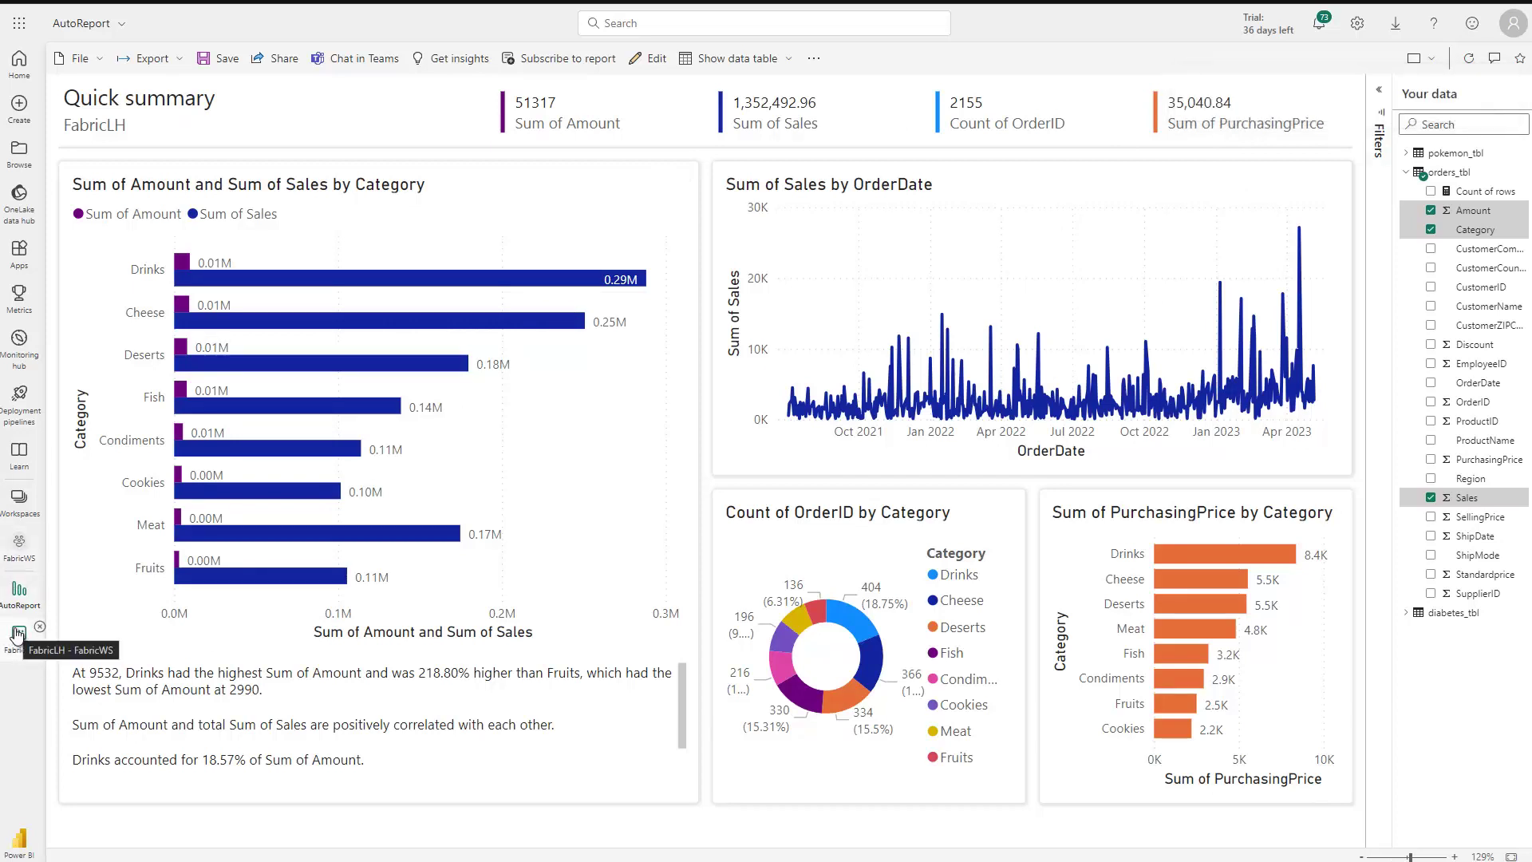
Step: Open AutoReport from FabricWS in edit mode, then go back to the FabricWS list
click(16, 548)
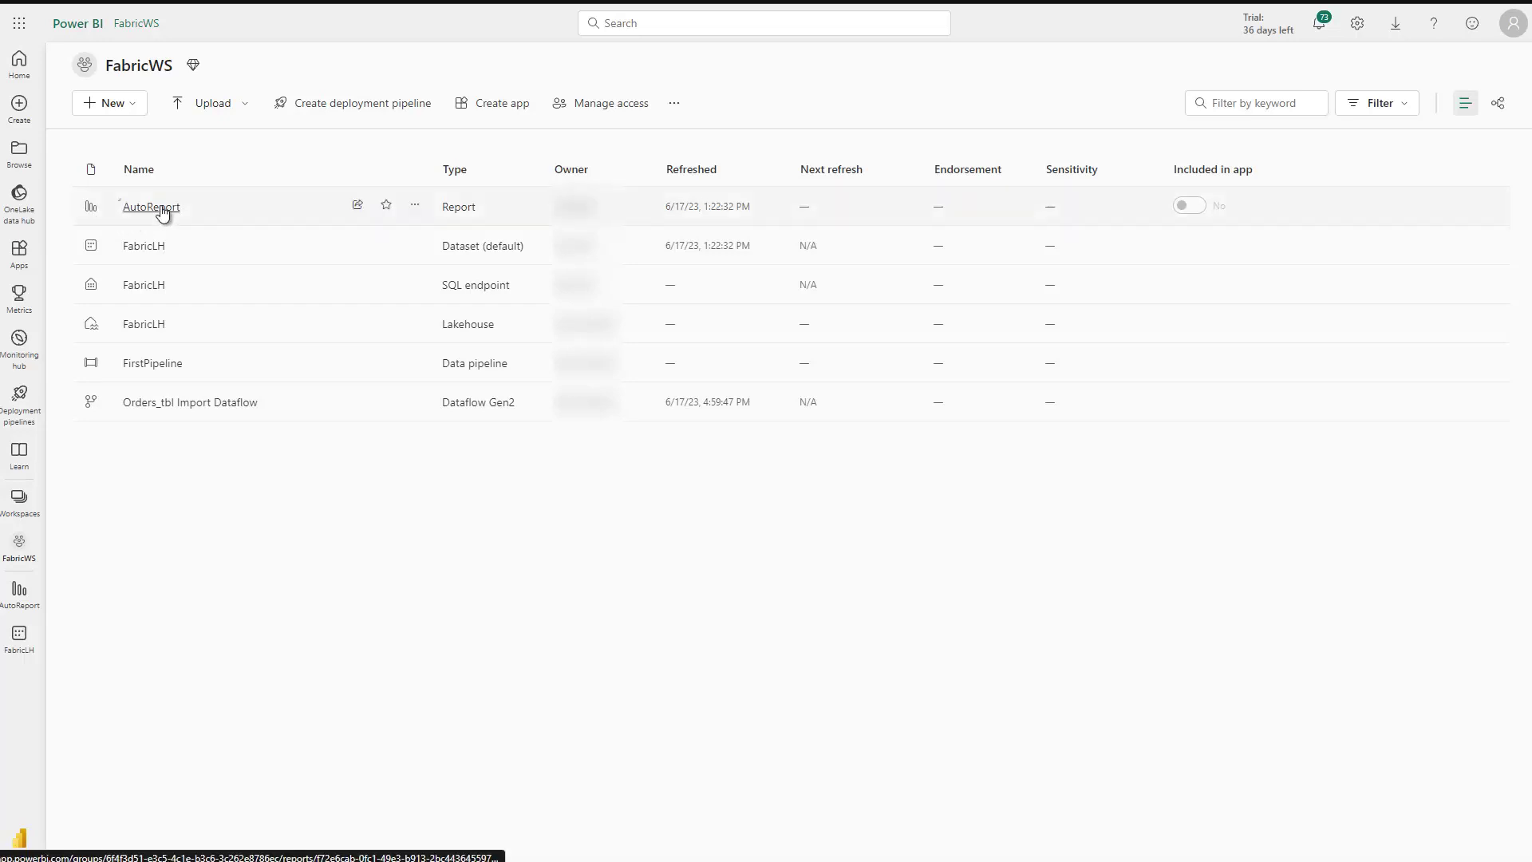
click(162, 209)
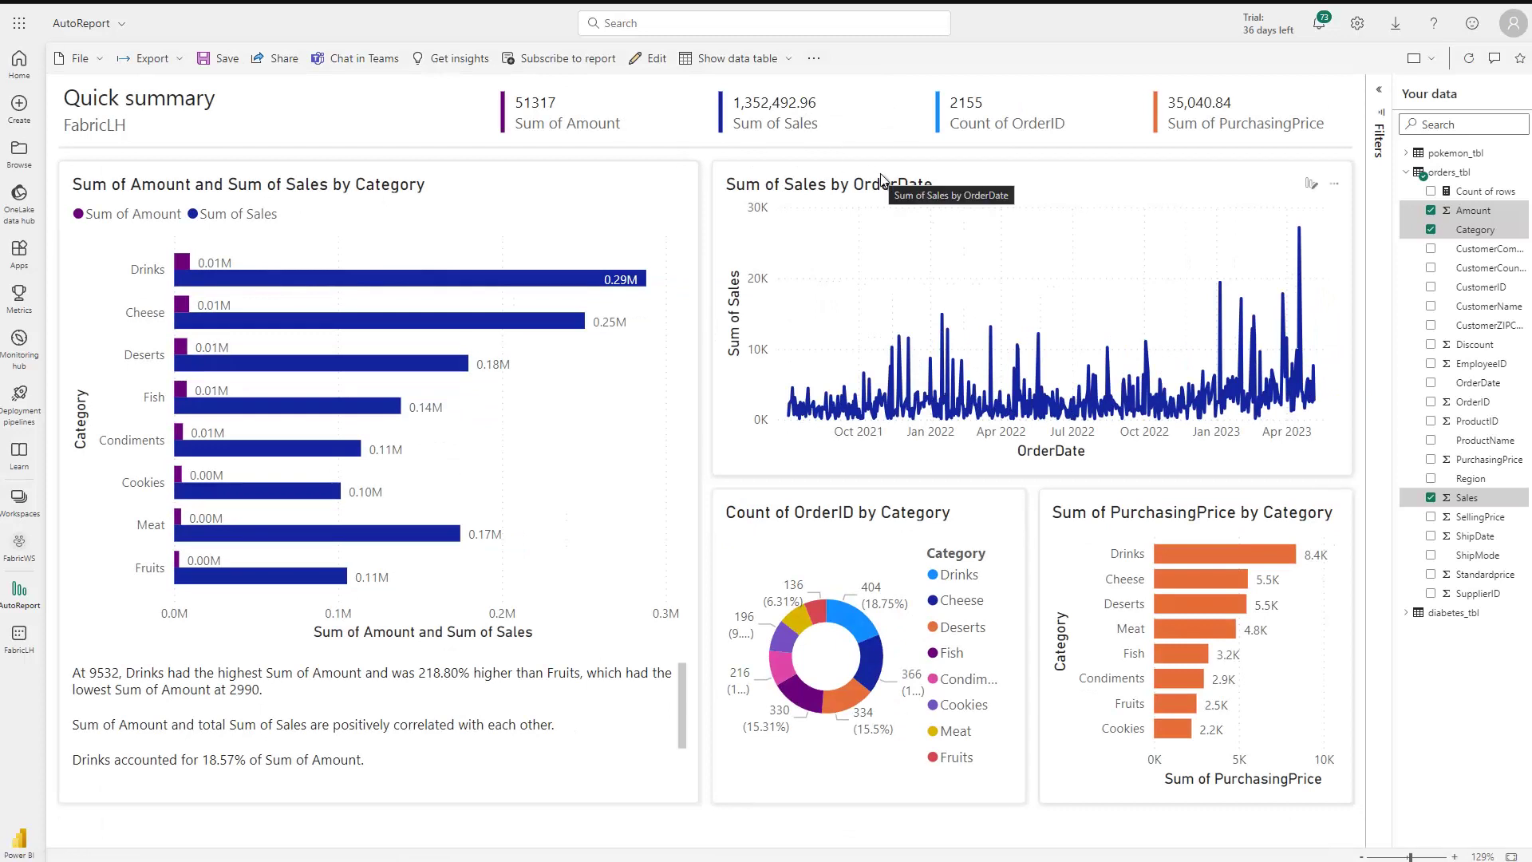
click(656, 64)
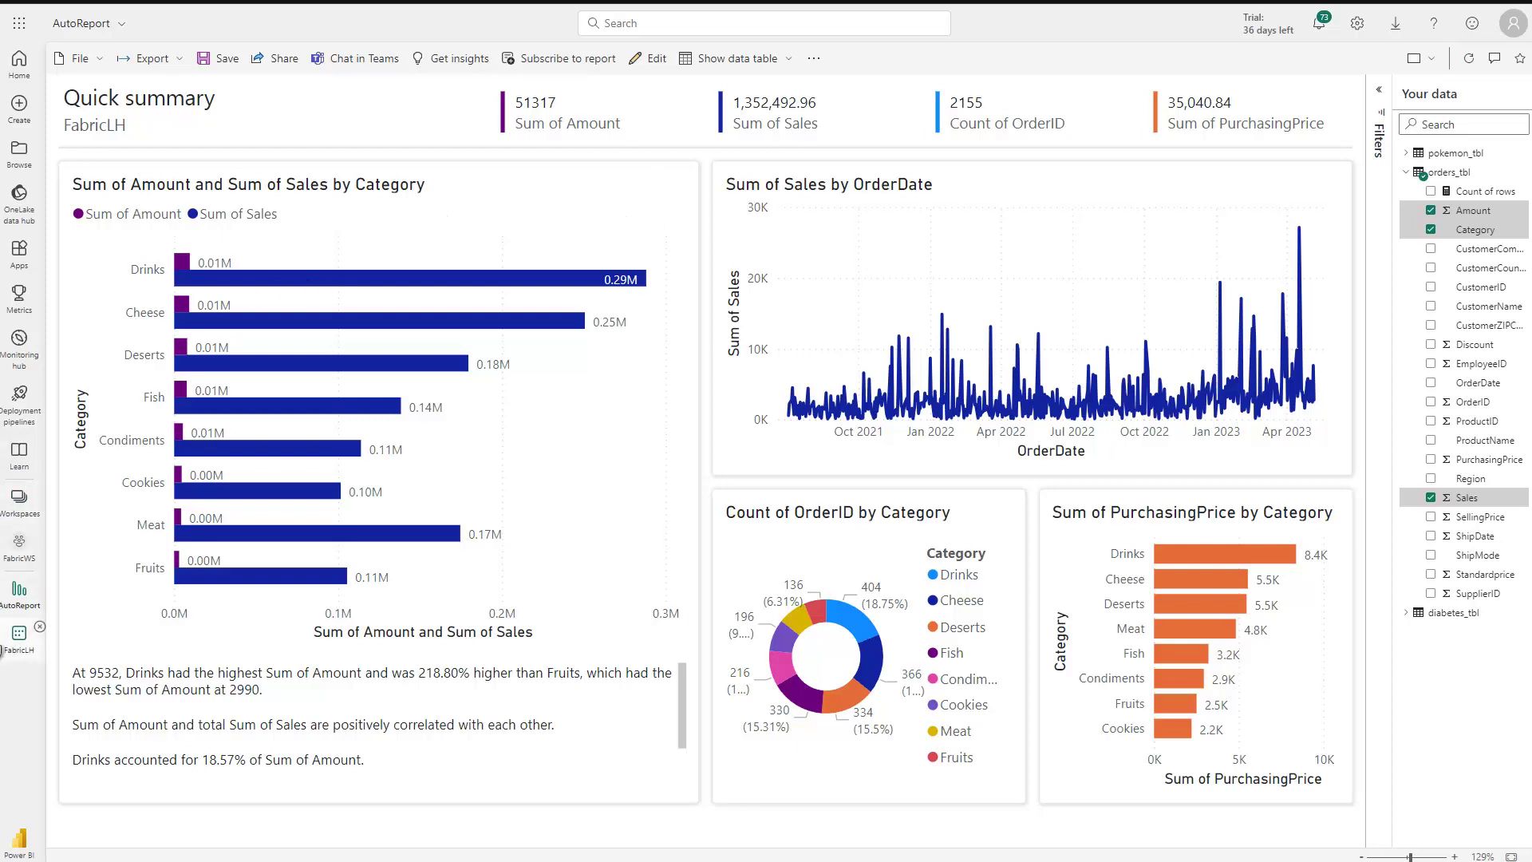
click(16, 542)
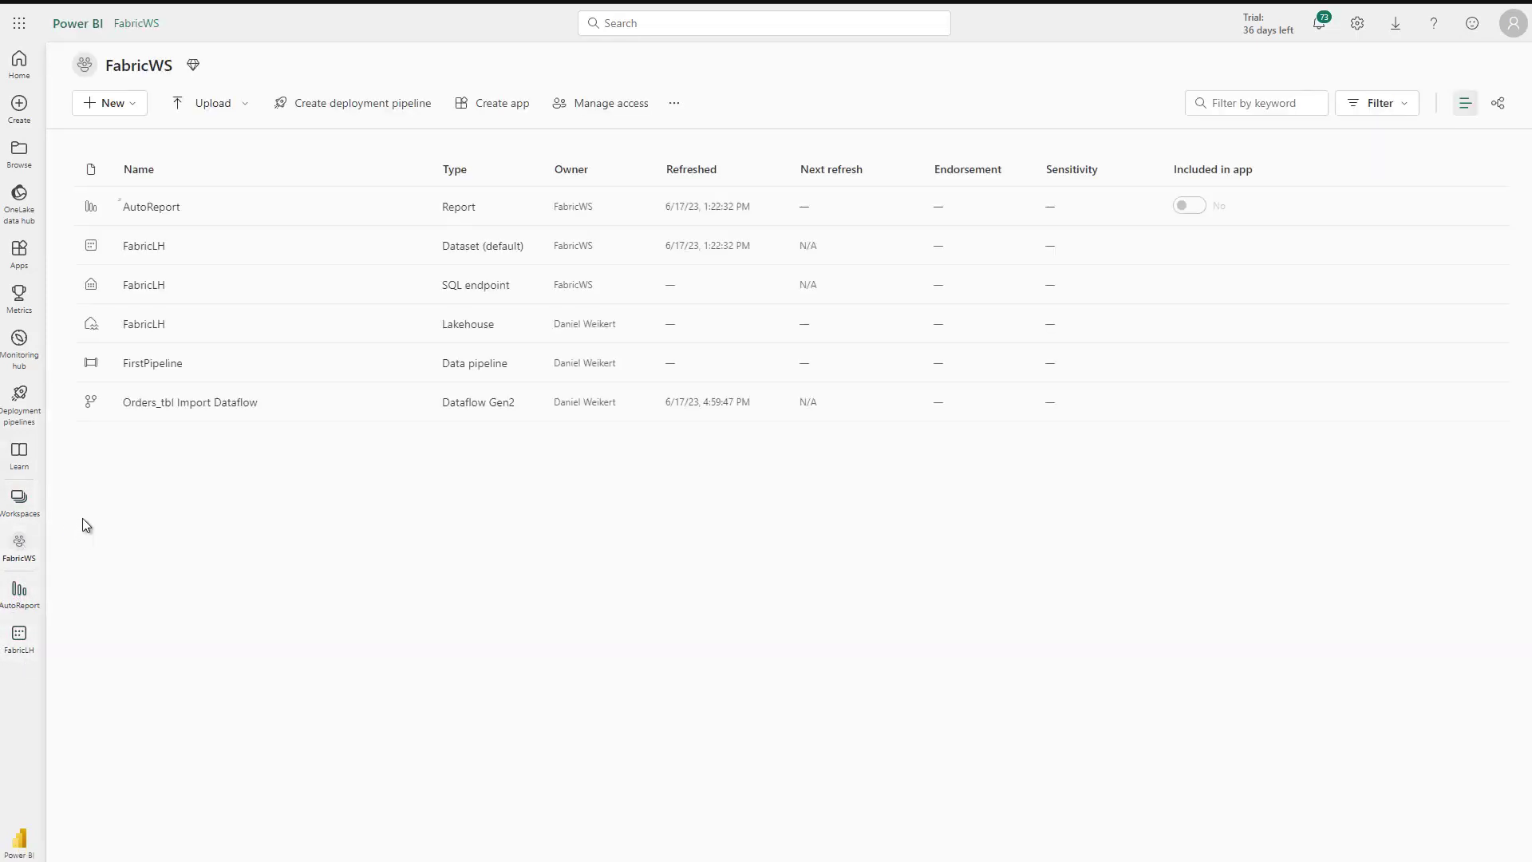
Step: Start a report from scratch on the FabricLH default dataset
click(142, 246)
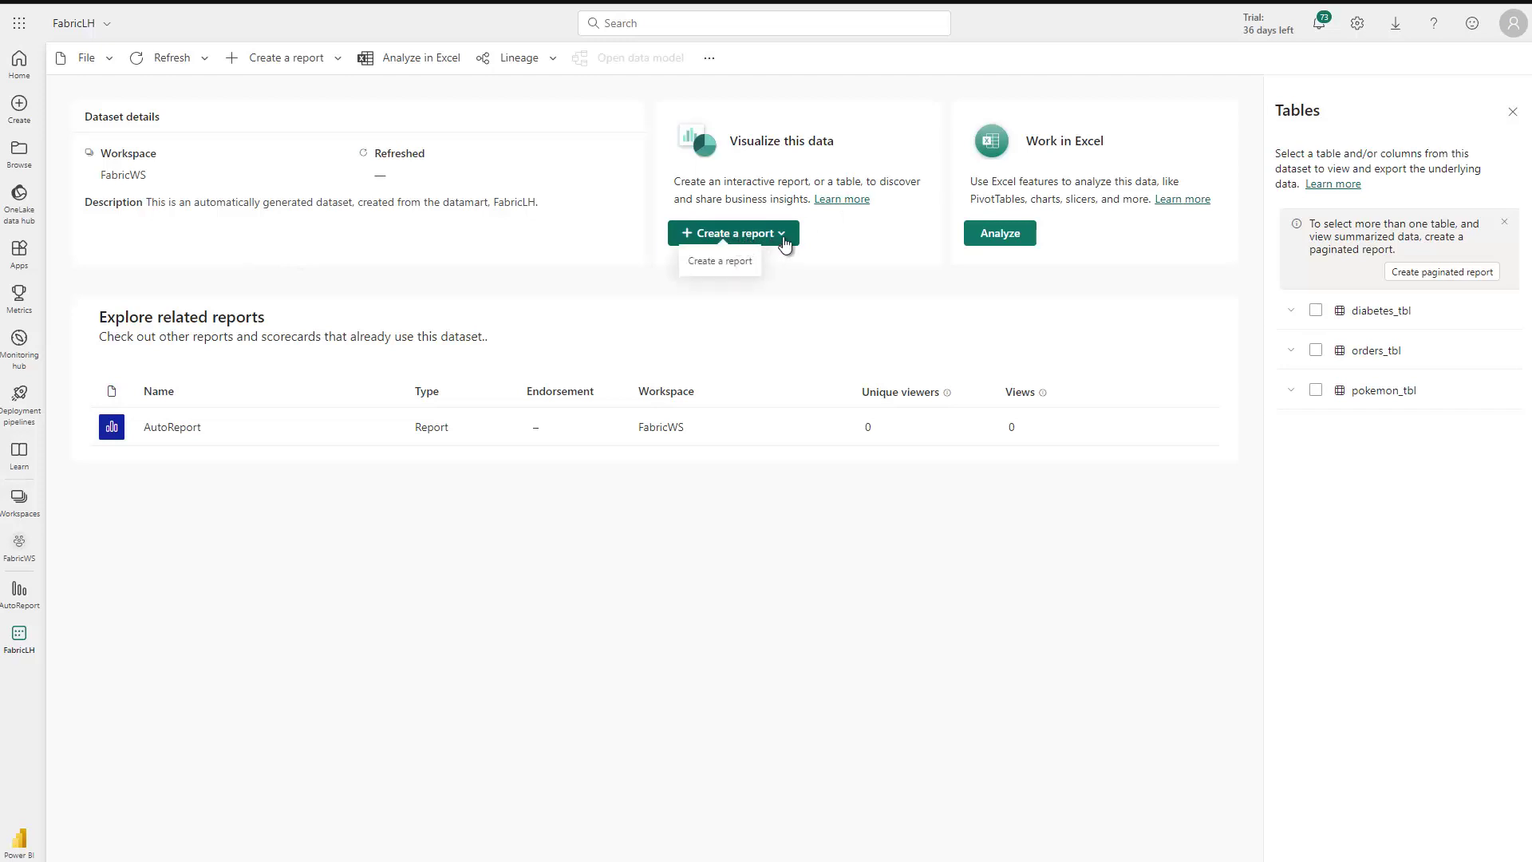
click(784, 242)
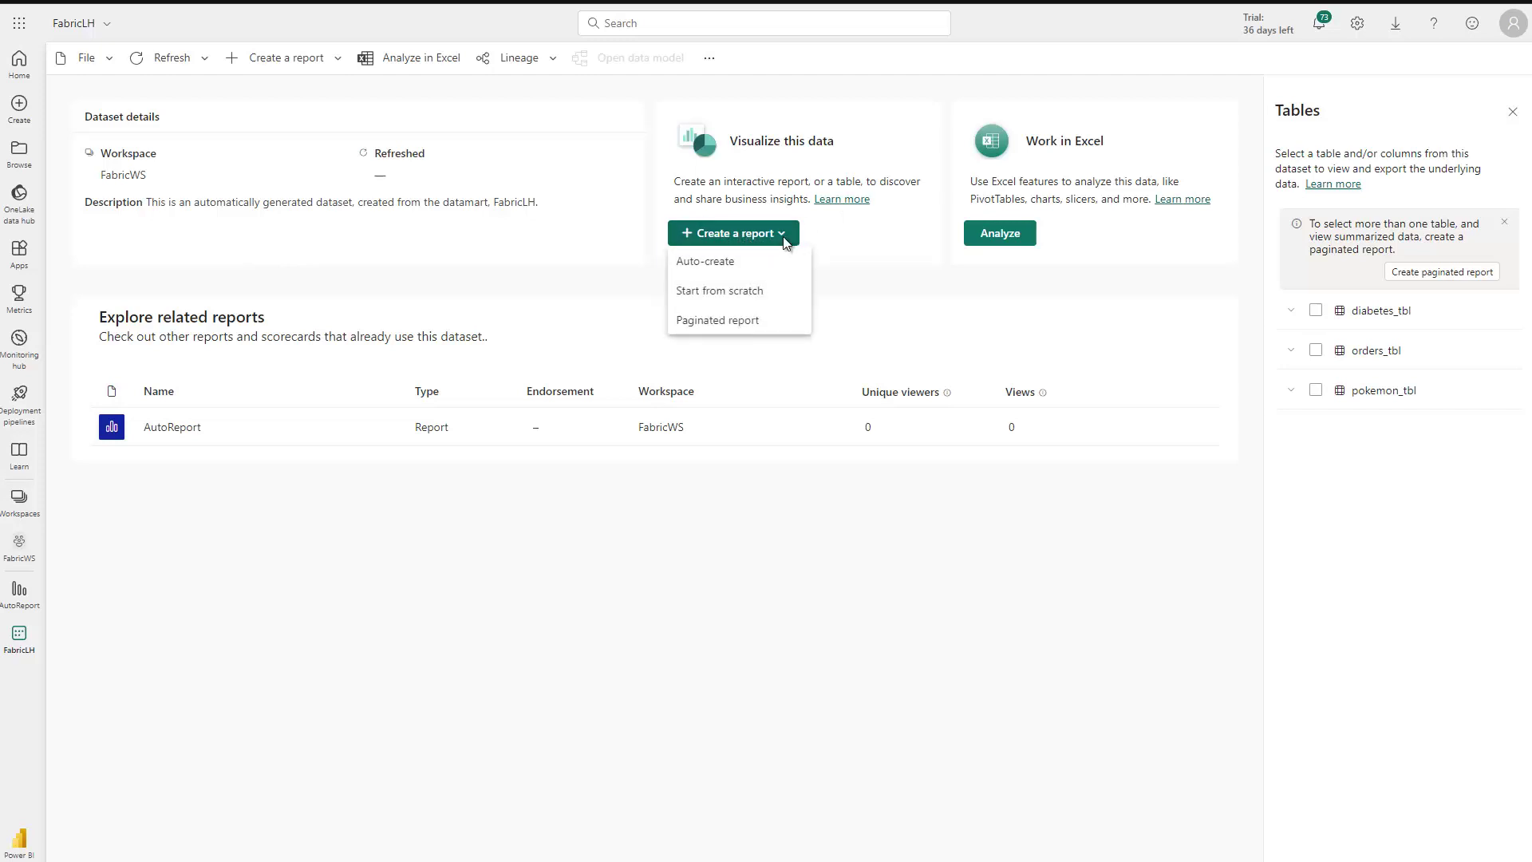
click(735, 294)
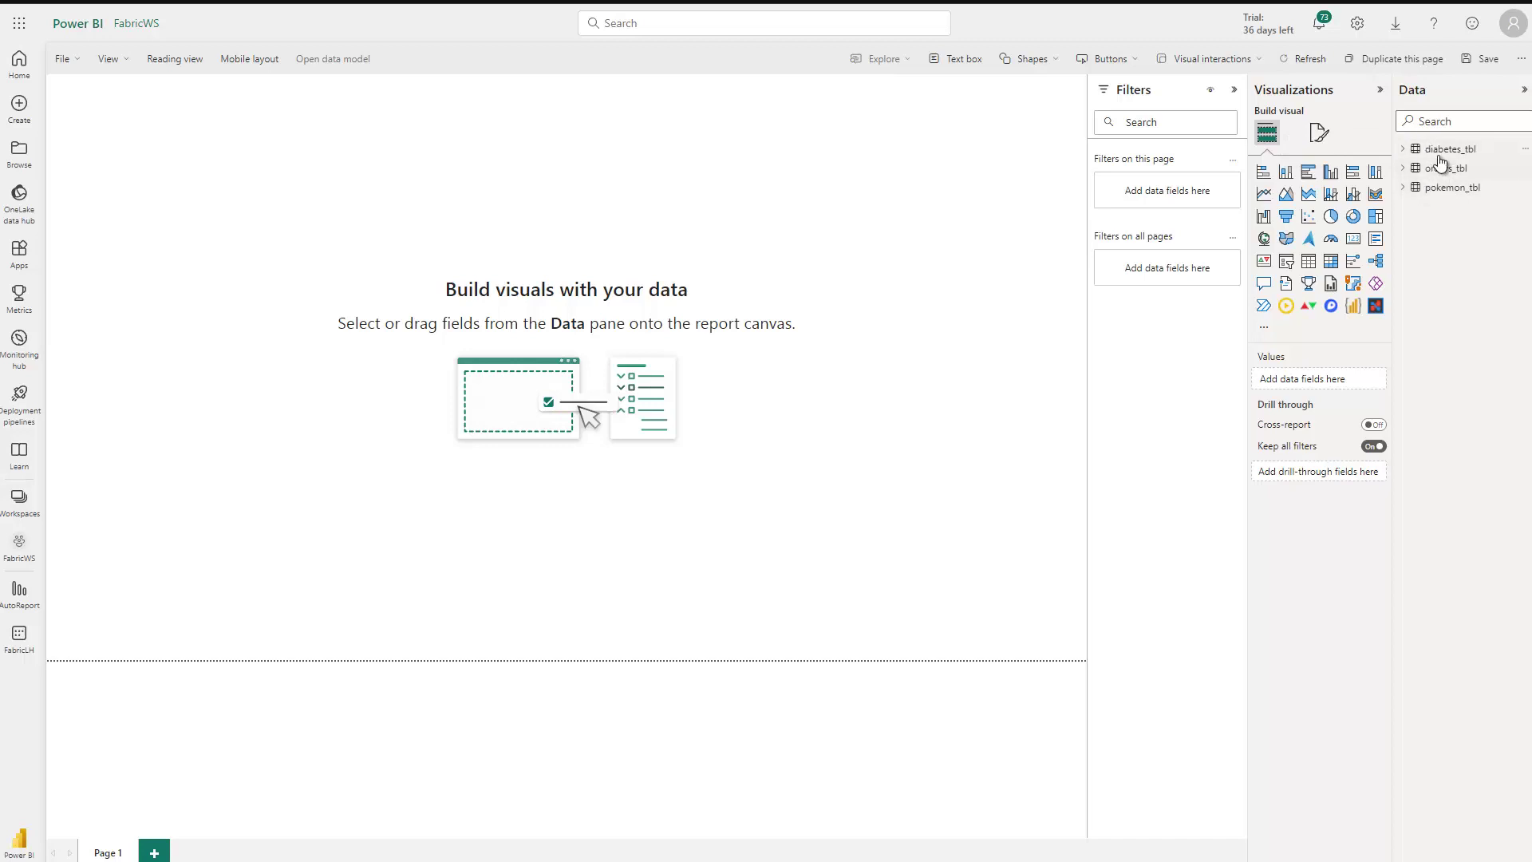
Step: Add an enlarged, repositioned clustered bar chart of Atk by Type1 from pokemon_tbl
click(1406, 189)
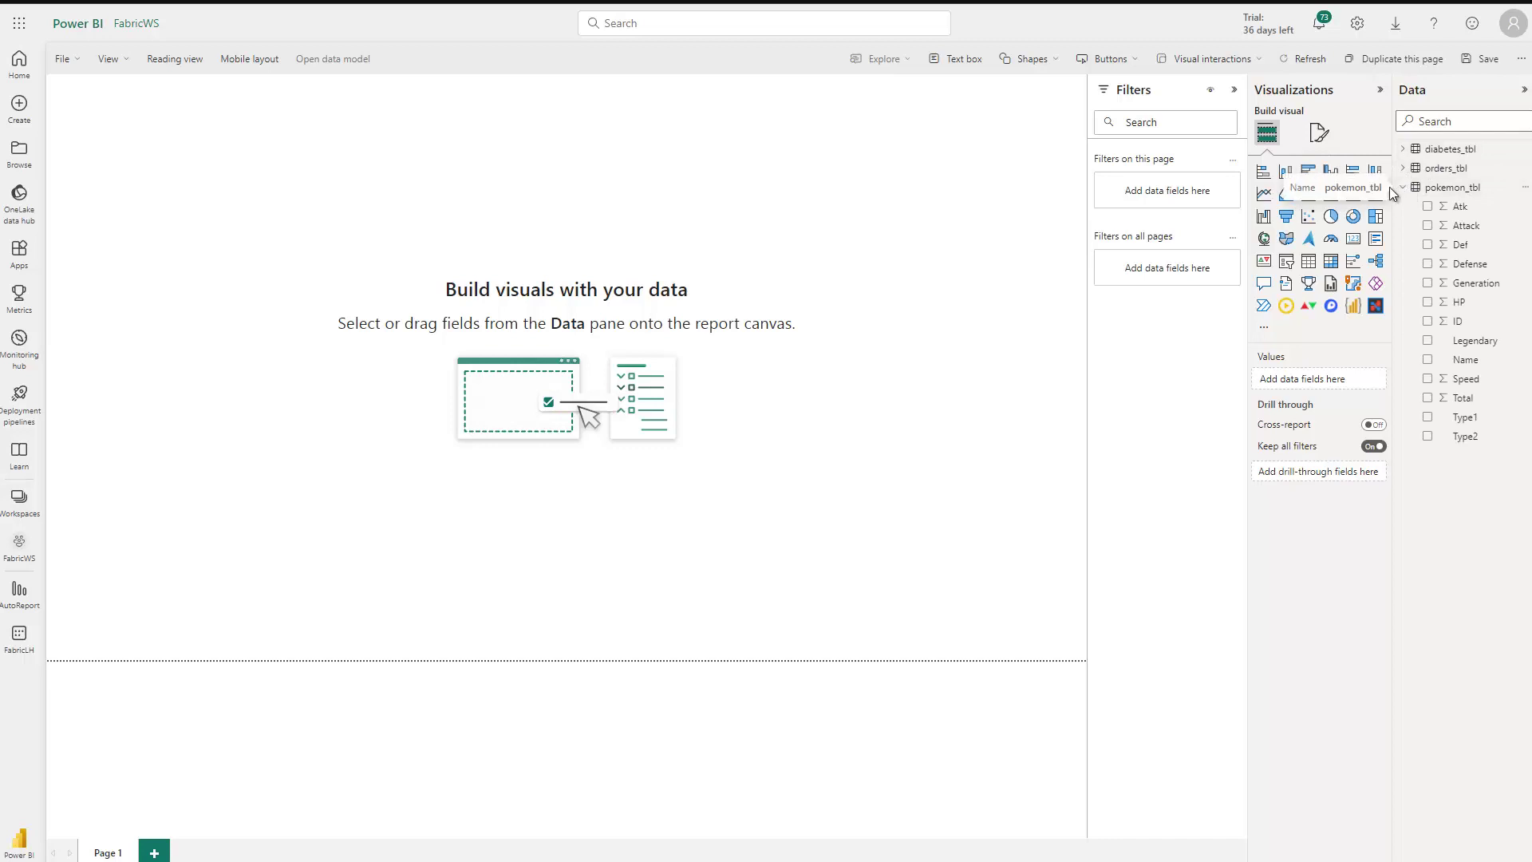
click(1428, 417)
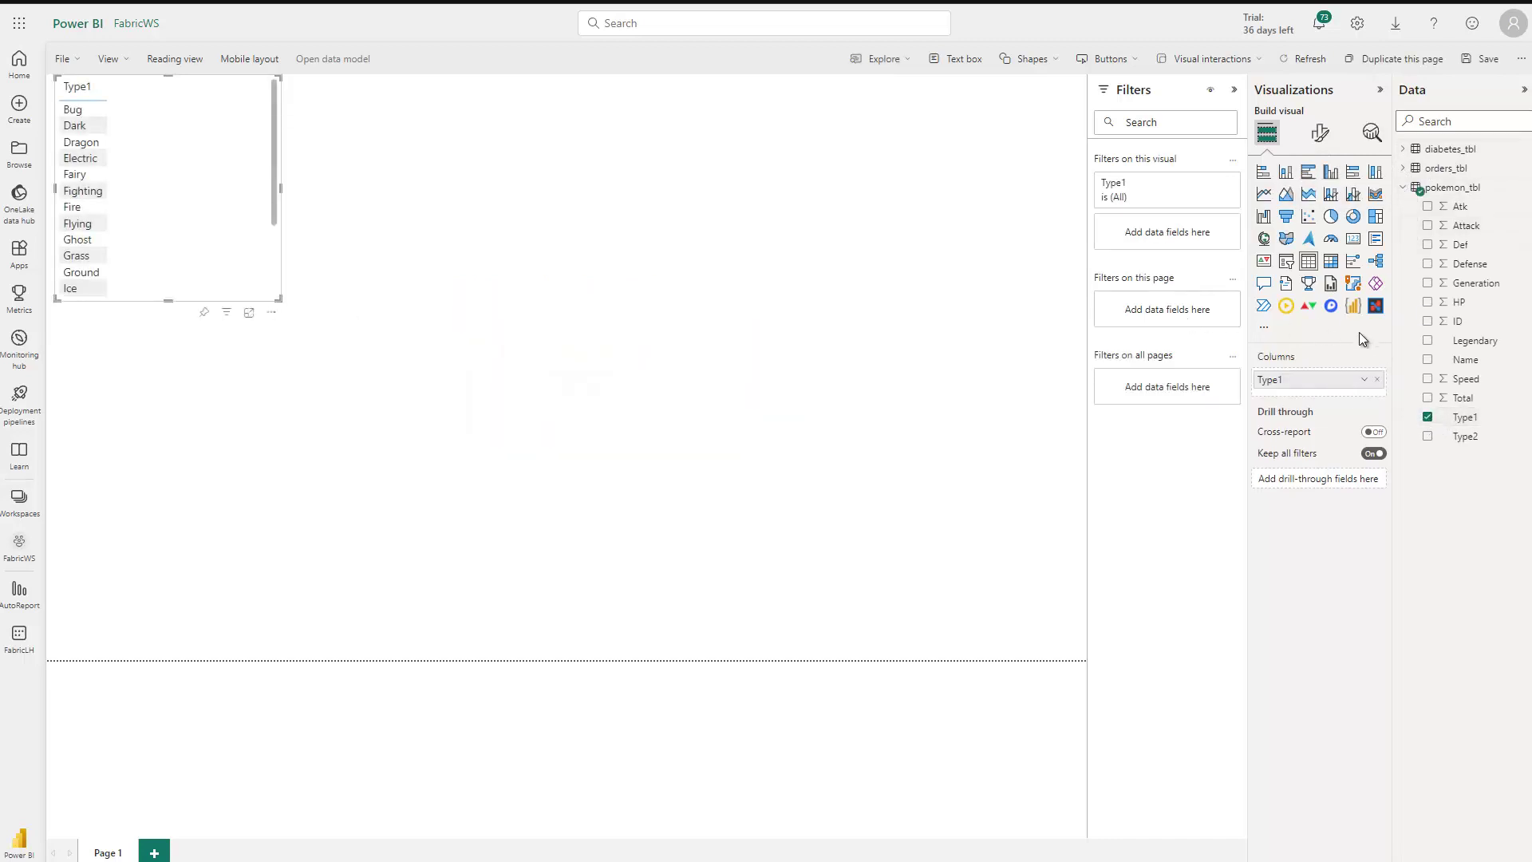
click(1309, 173)
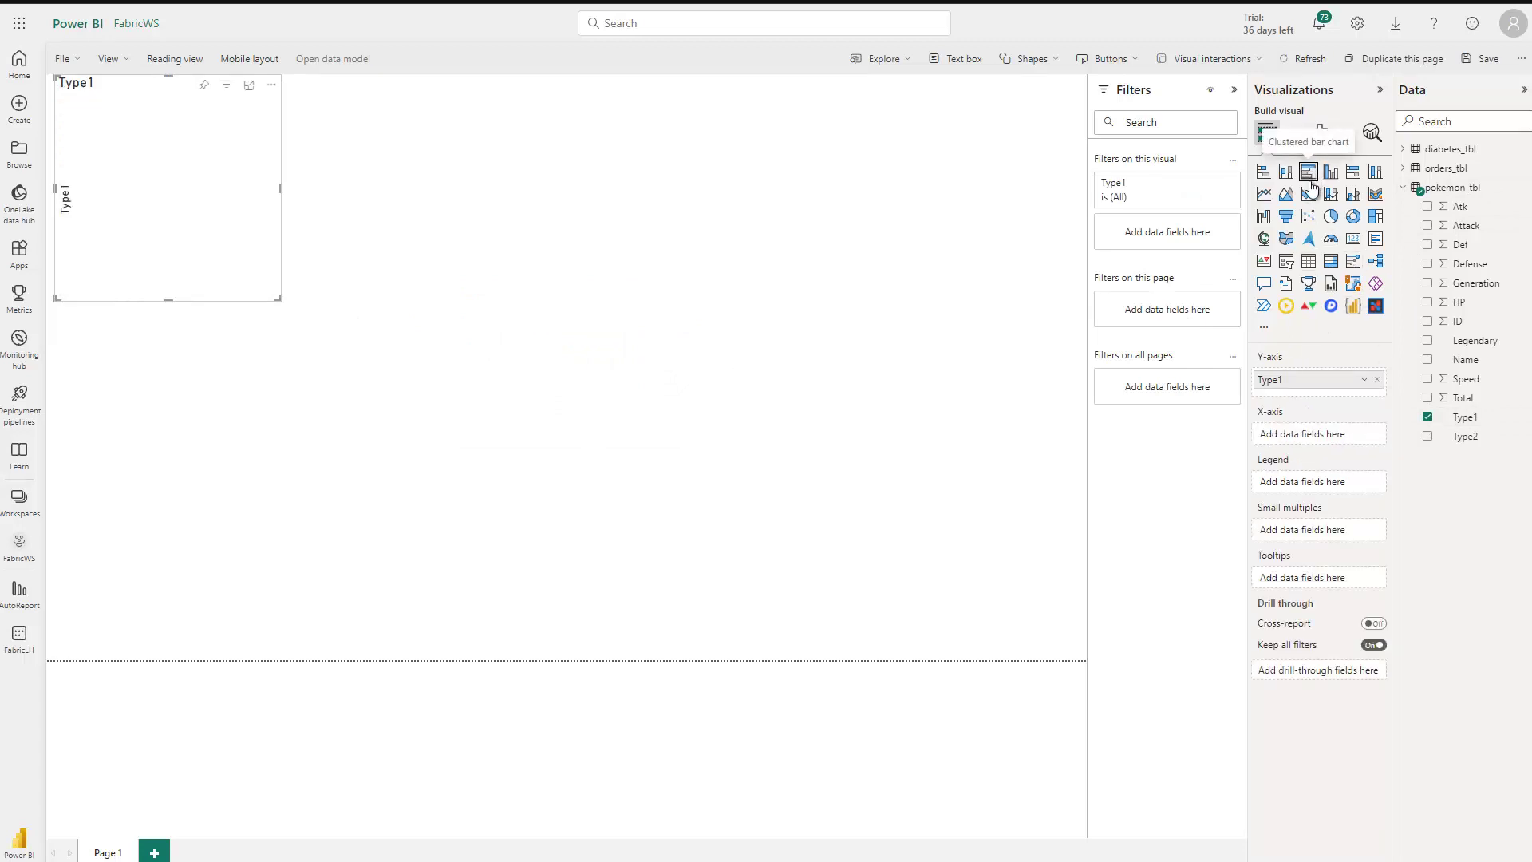
click(1428, 206)
drag(277, 299, 599, 486)
drag(397, 92, 503, 167)
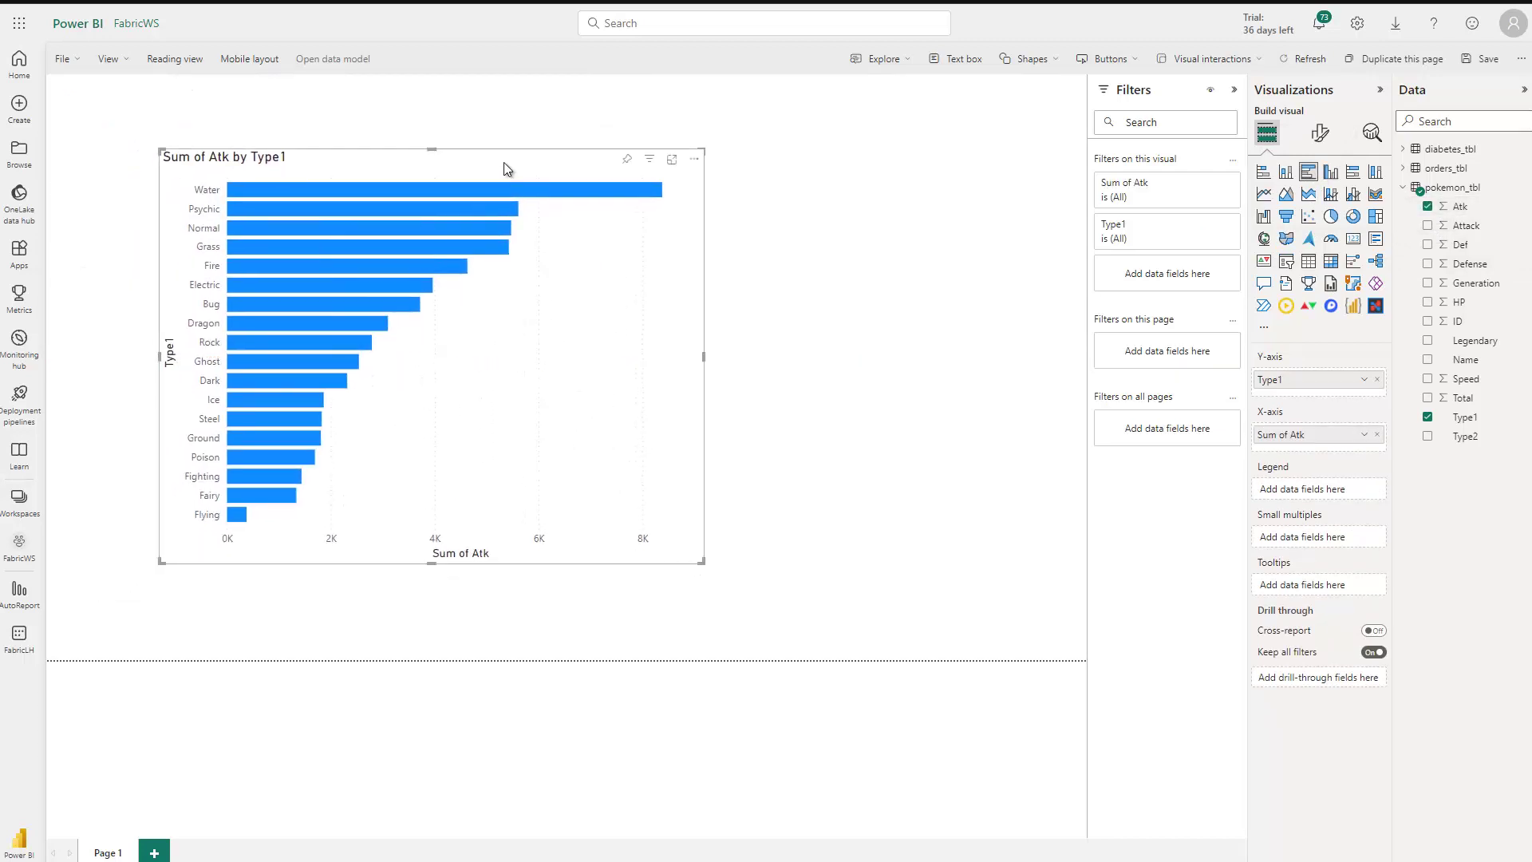
Step: Turn on data labels and set the Atk aggregation to Maximum
click(1318, 136)
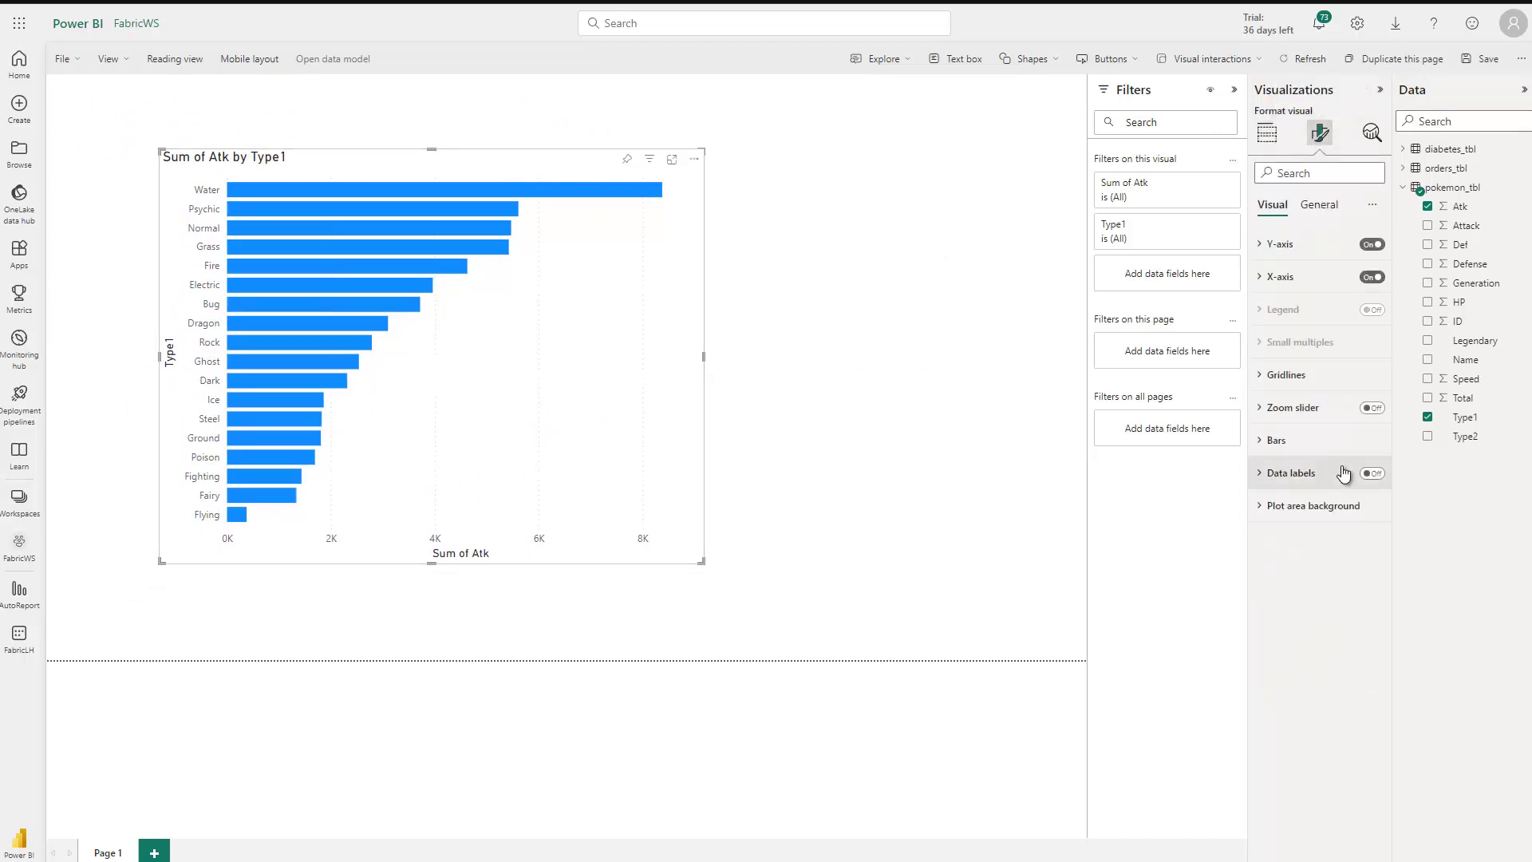
click(1372, 474)
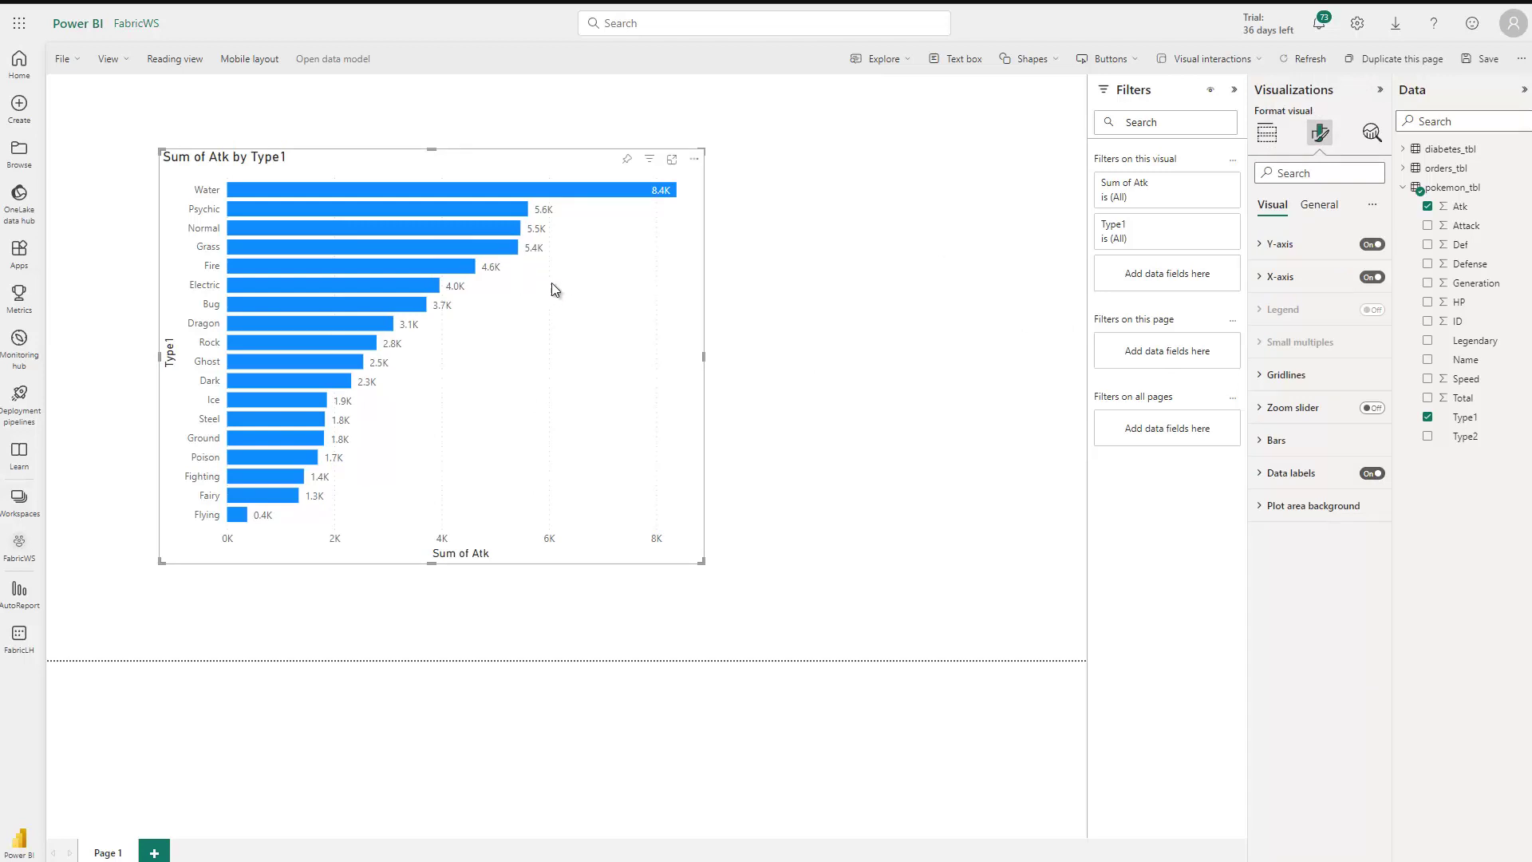
click(1267, 133)
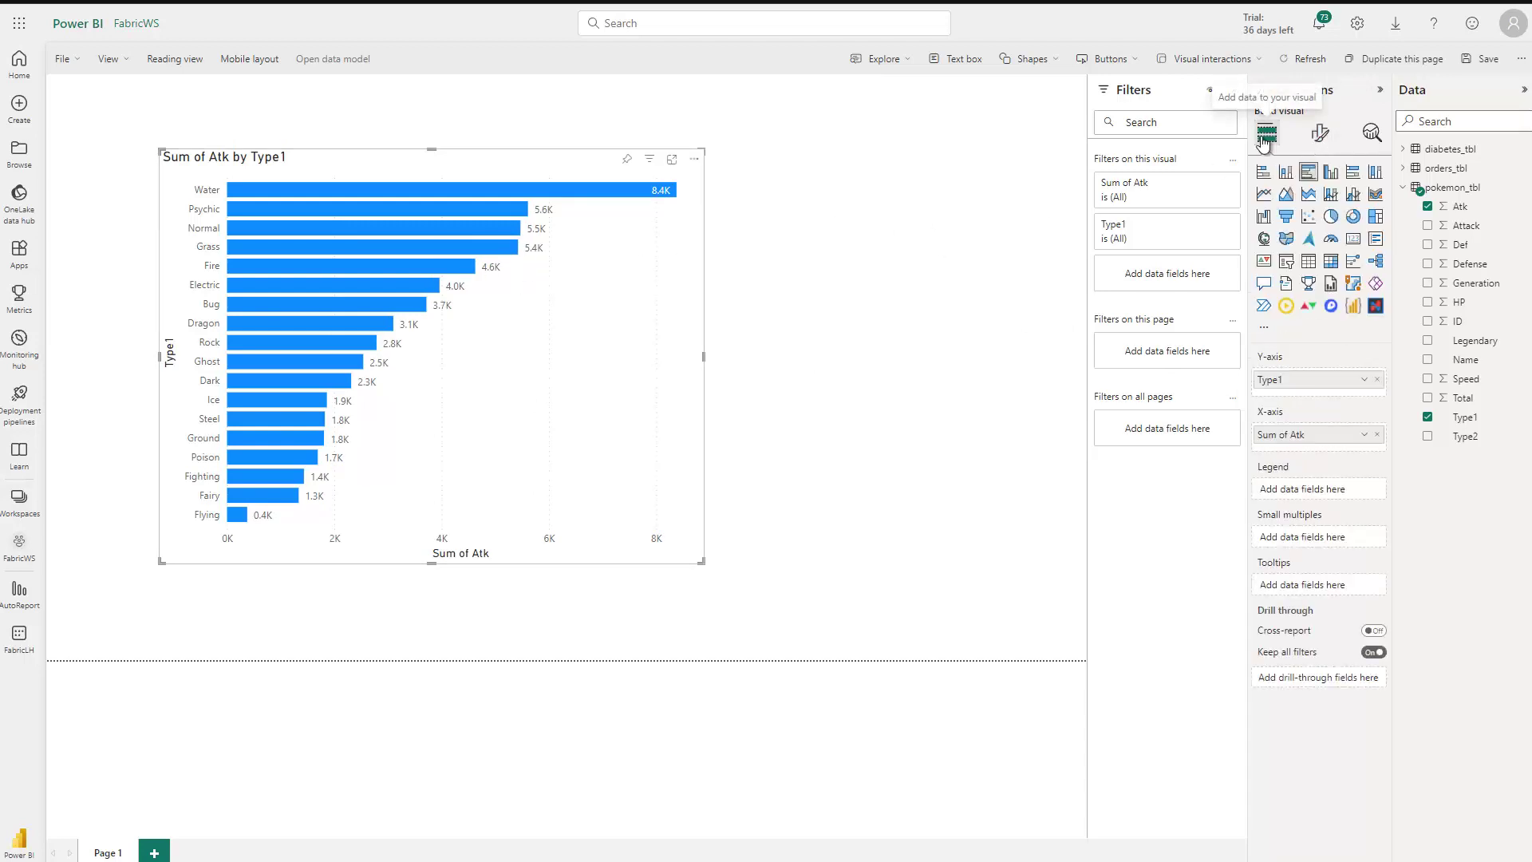
click(1365, 436)
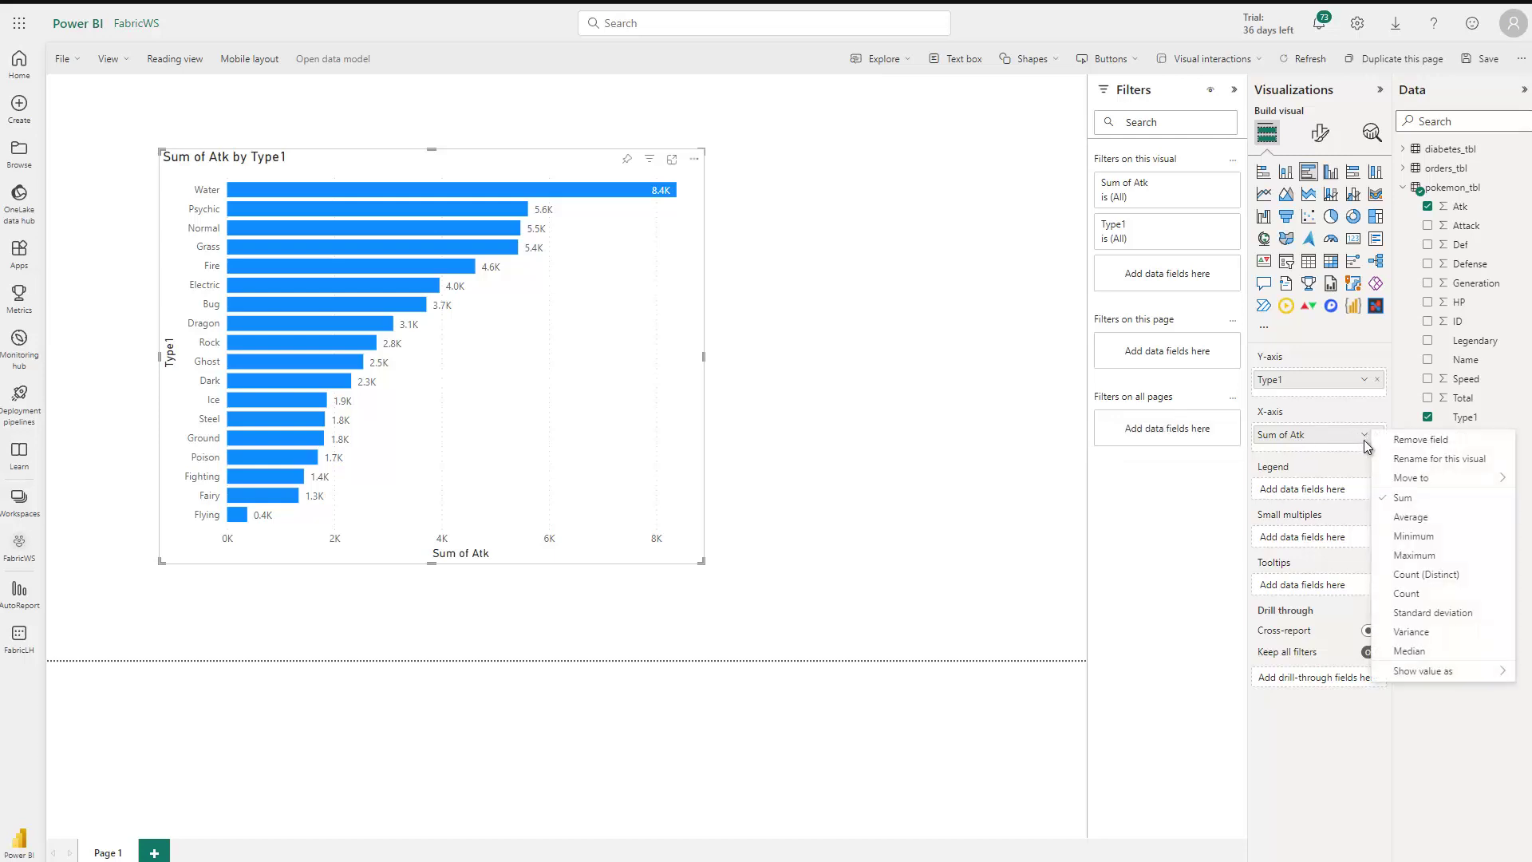
click(1404, 555)
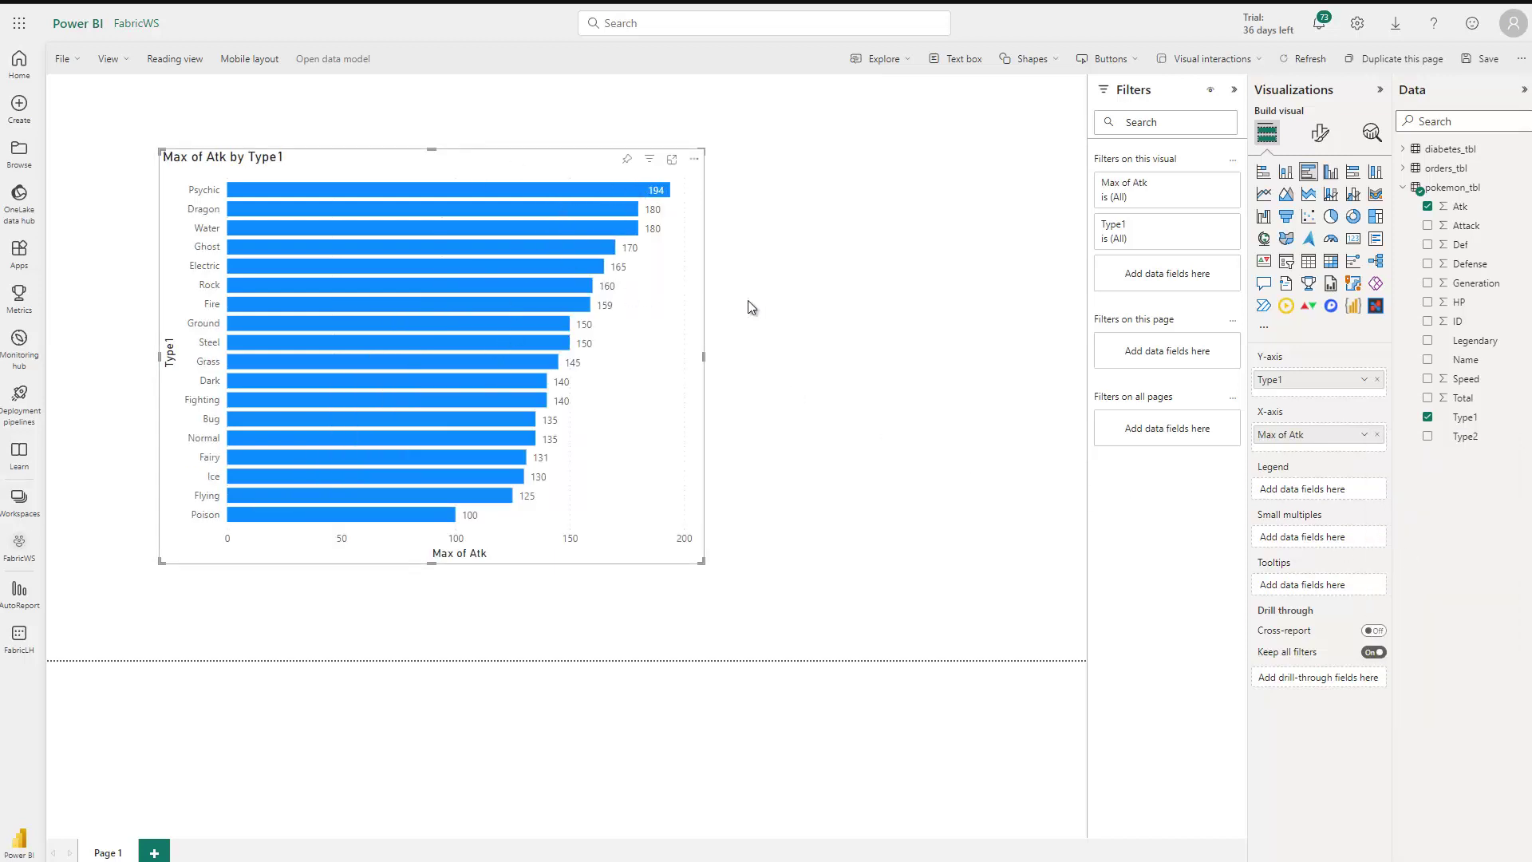
click(827, 304)
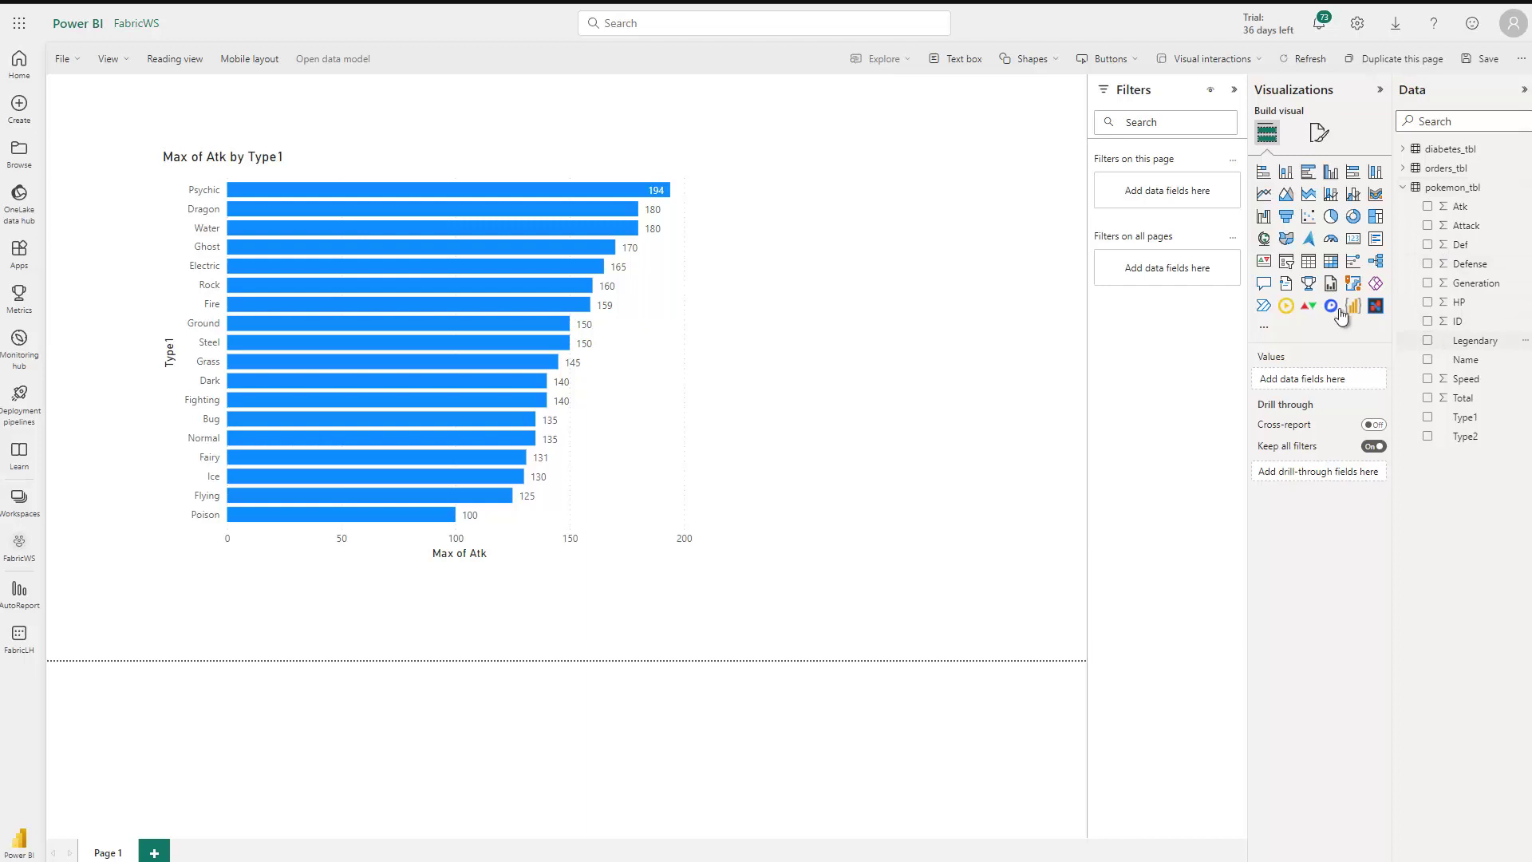
Step: Build a table of Name and Sum of Attack beside the bar chart, totalling 63201
click(1427, 360)
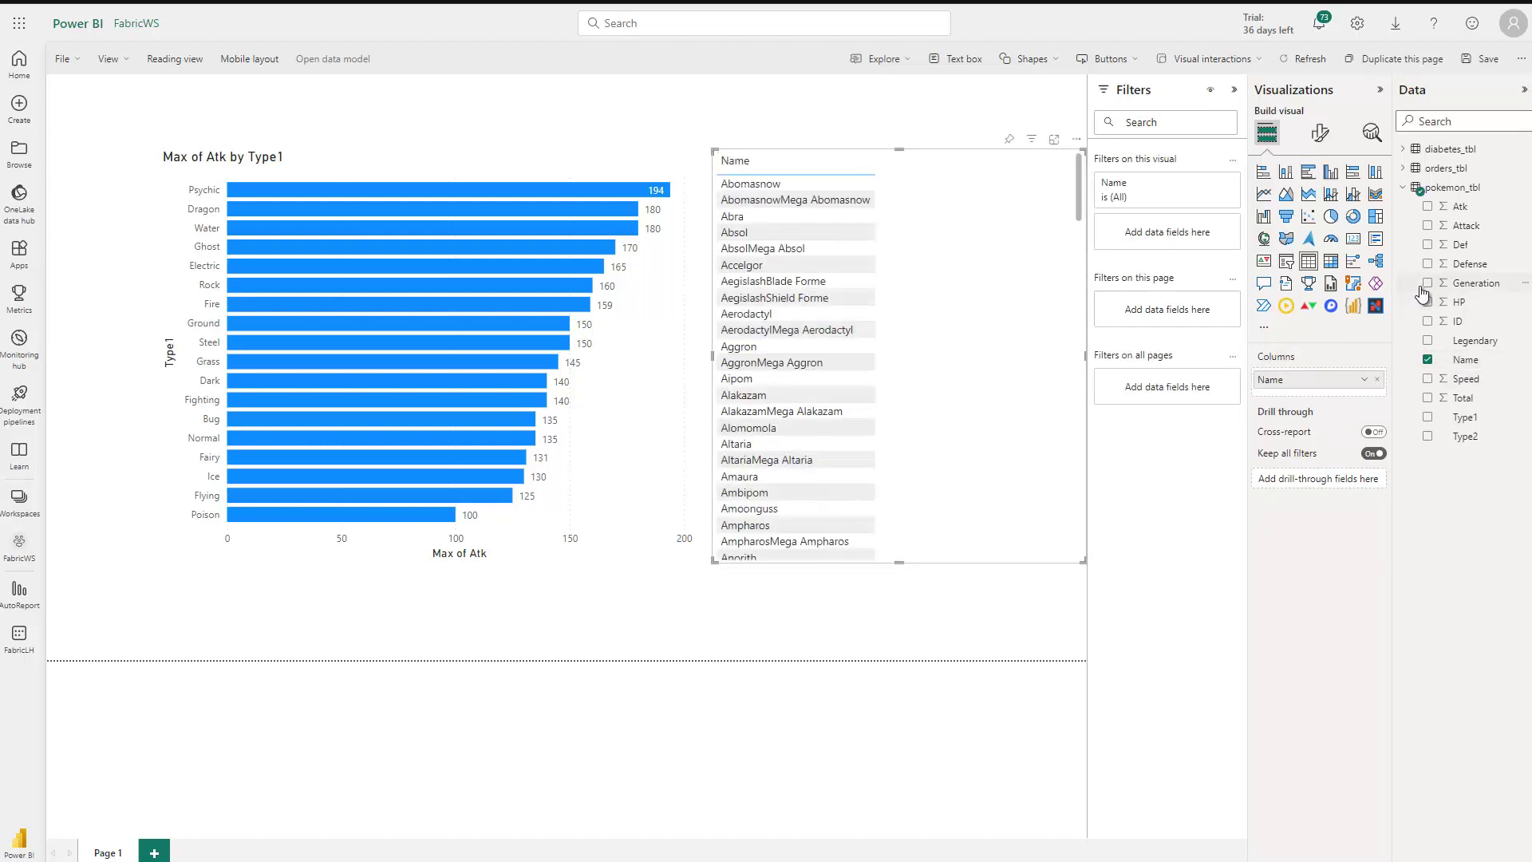
click(1427, 225)
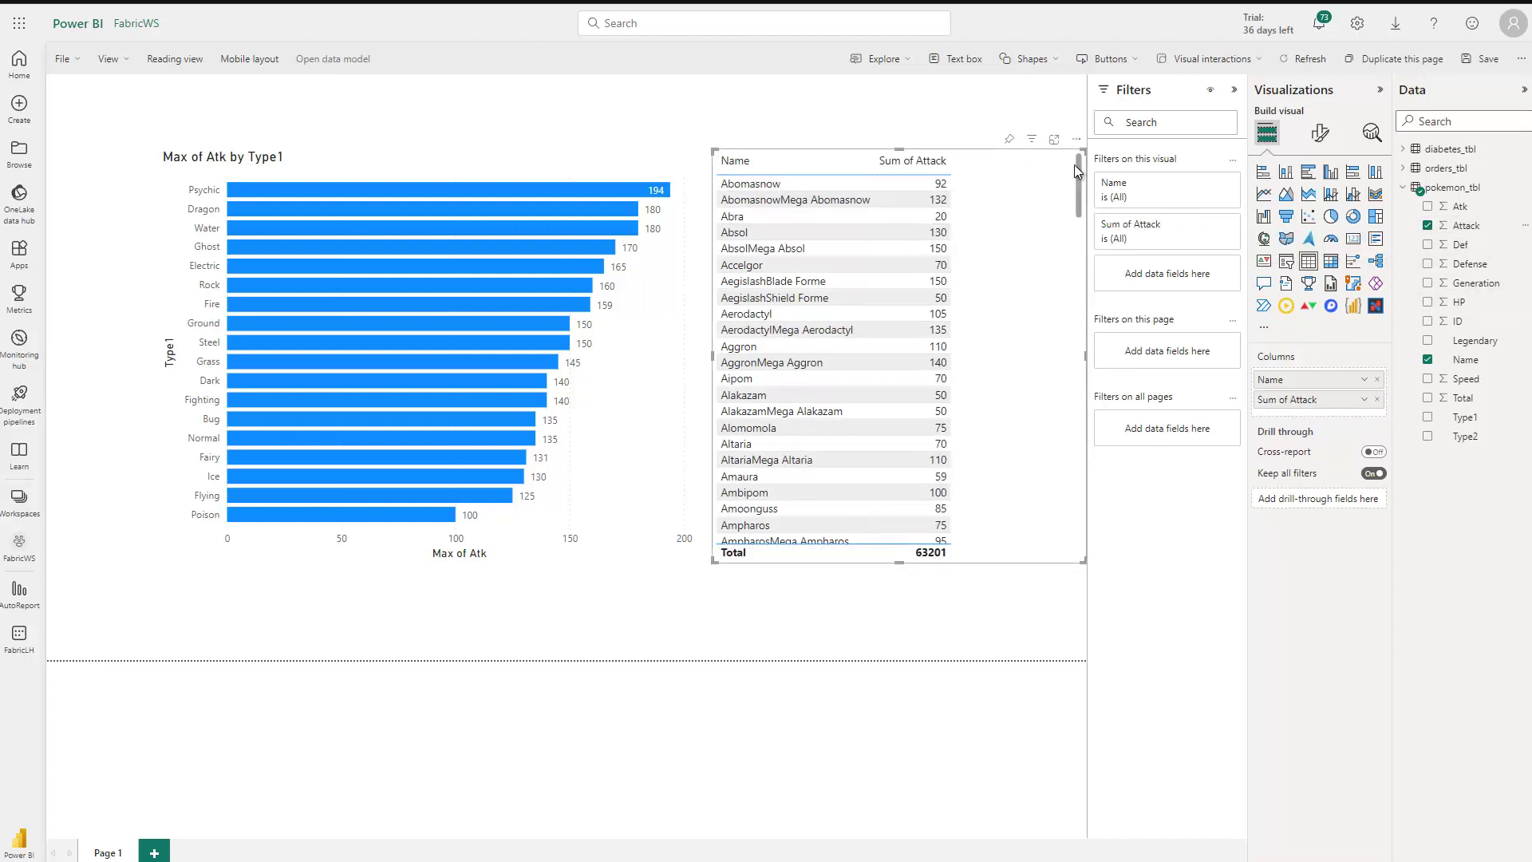
click(1320, 133)
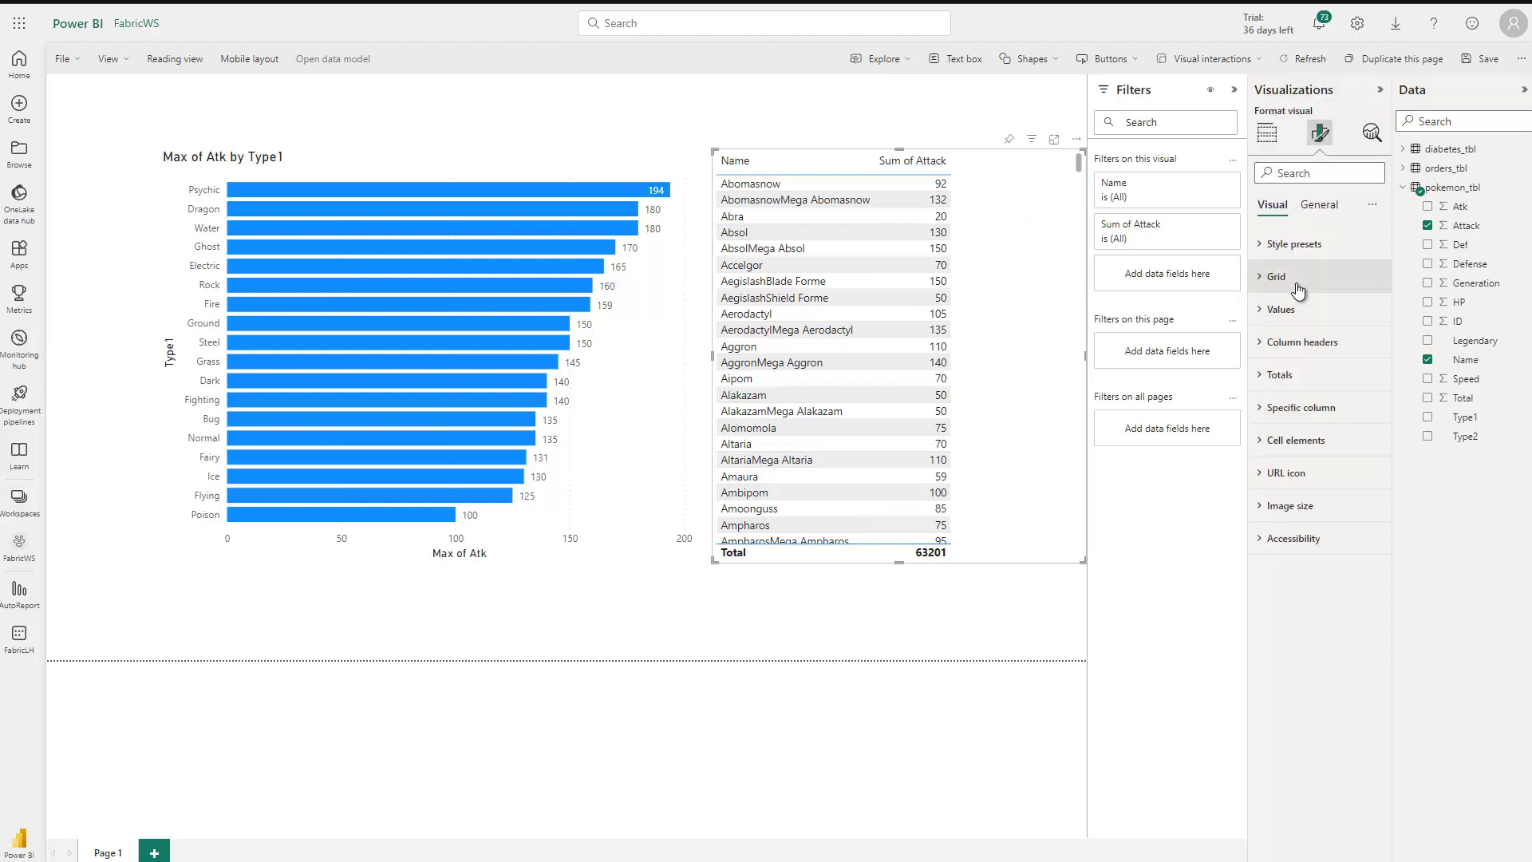
click(496, 123)
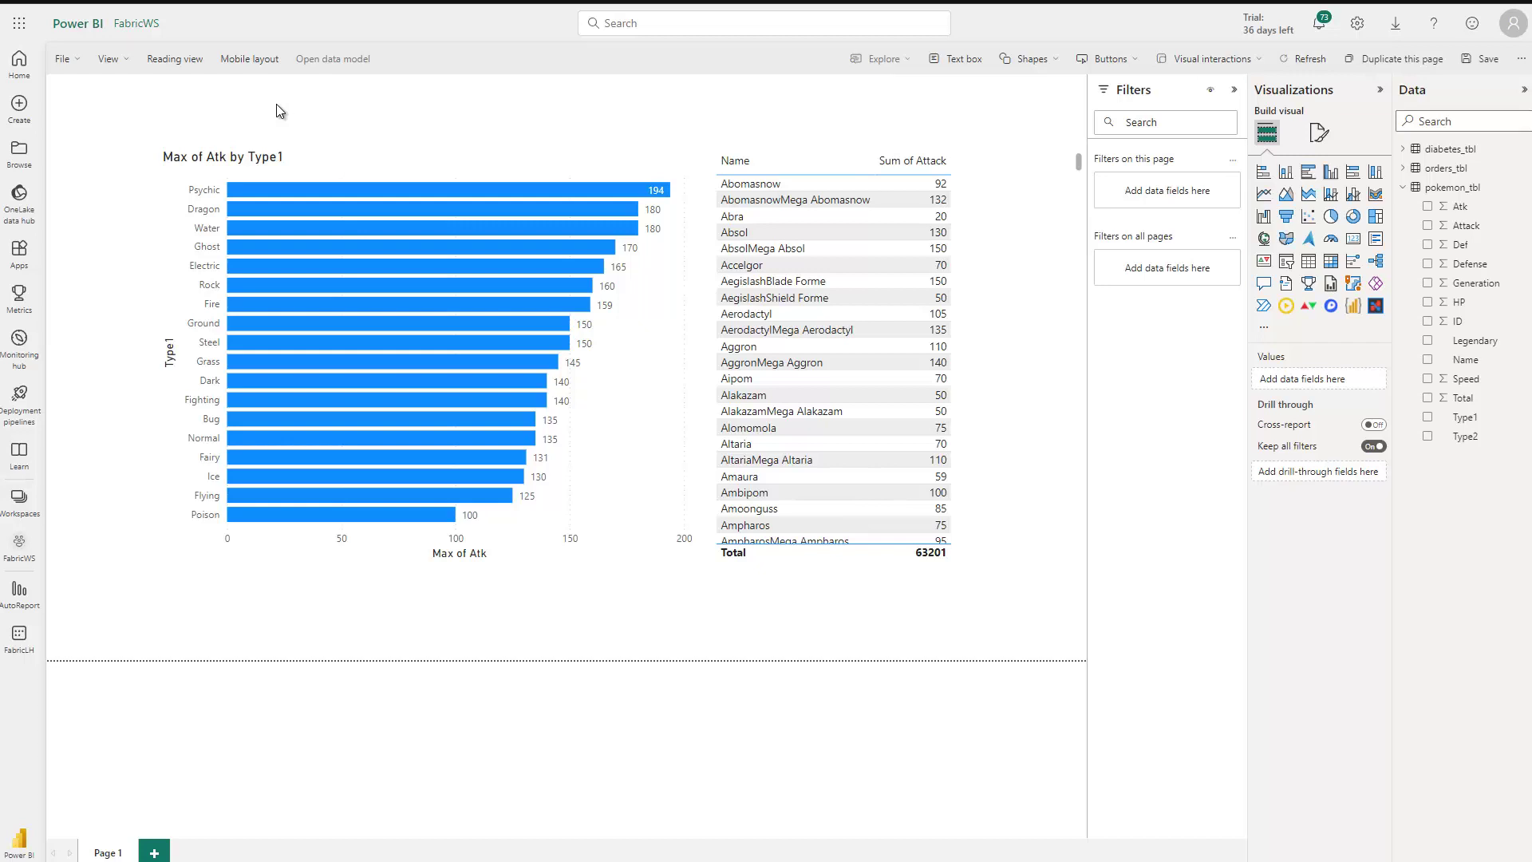
Step: Save the report as 'ManualReport' in the FabricWS workspace
click(1466, 68)
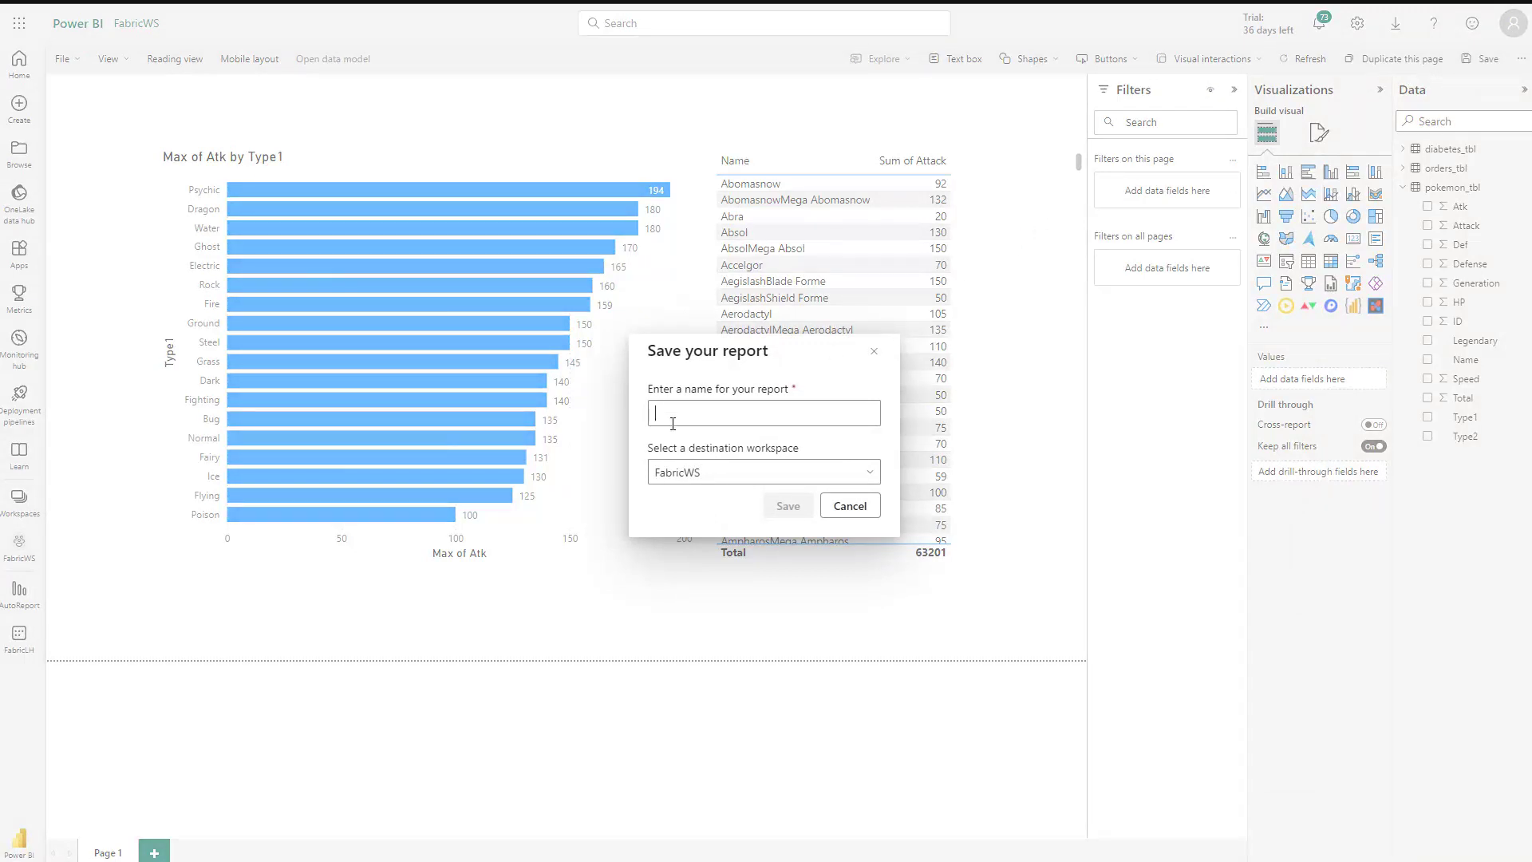
text(Manual)
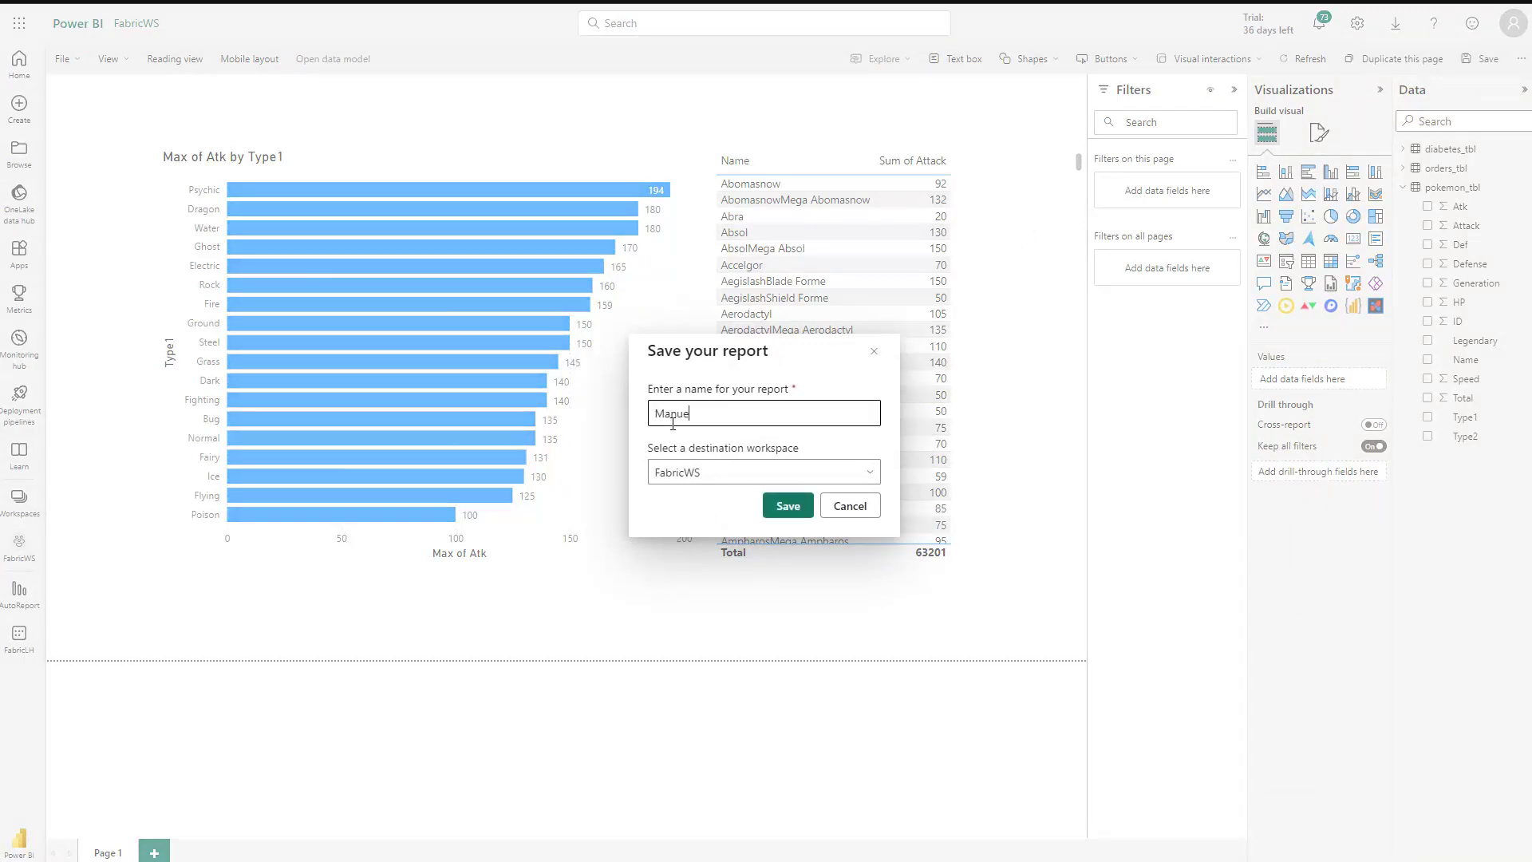
key(BackSpace)
key(BackSpace)
text(alReport)
click(784, 504)
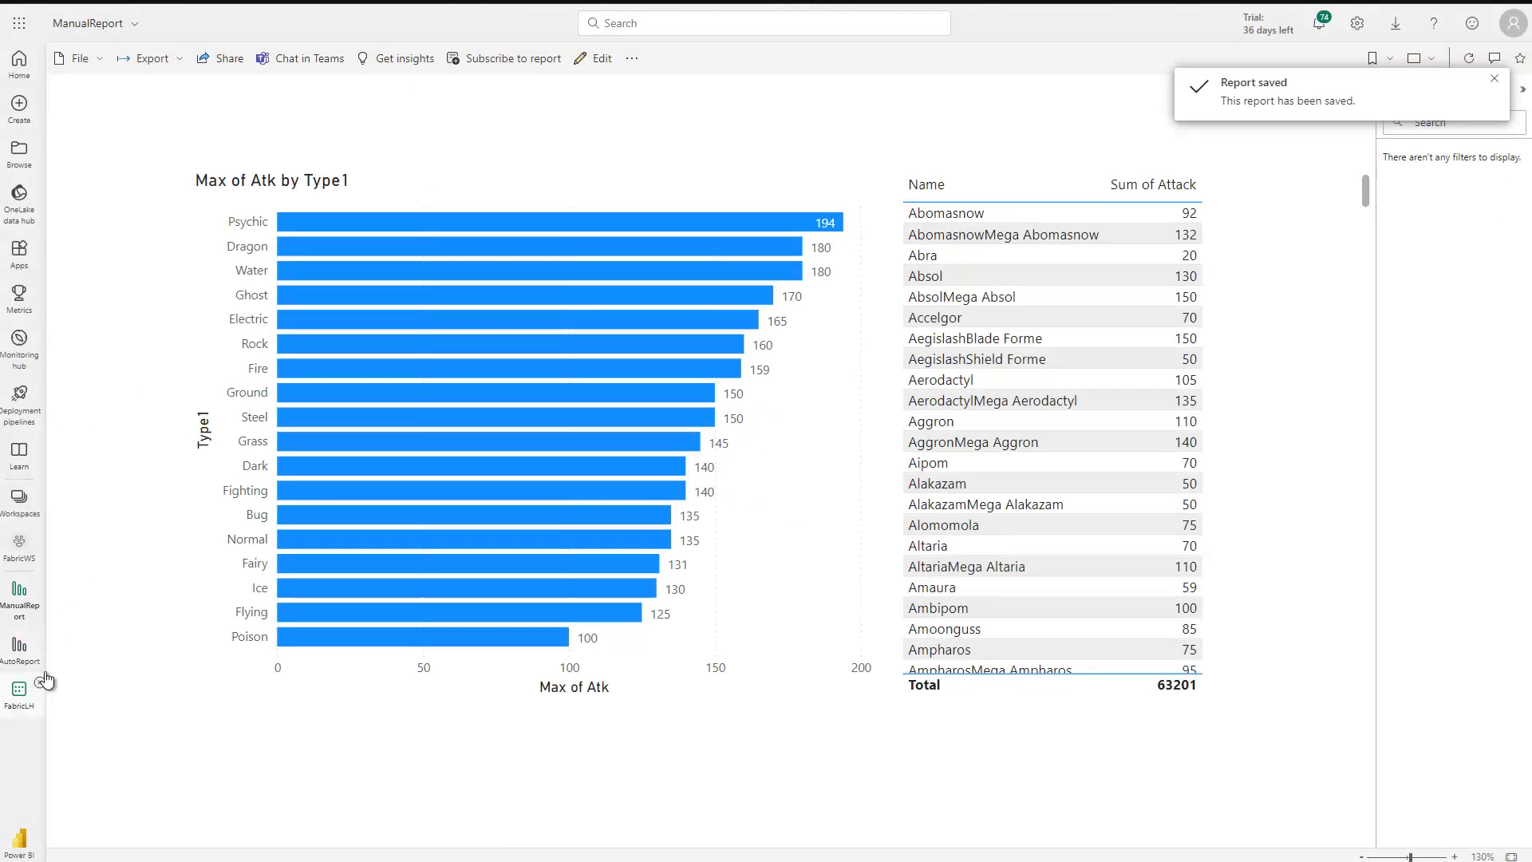
Step: Go to the FabricWS workspace list to confirm ManualReport is listed beside AutoReport
click(3, 564)
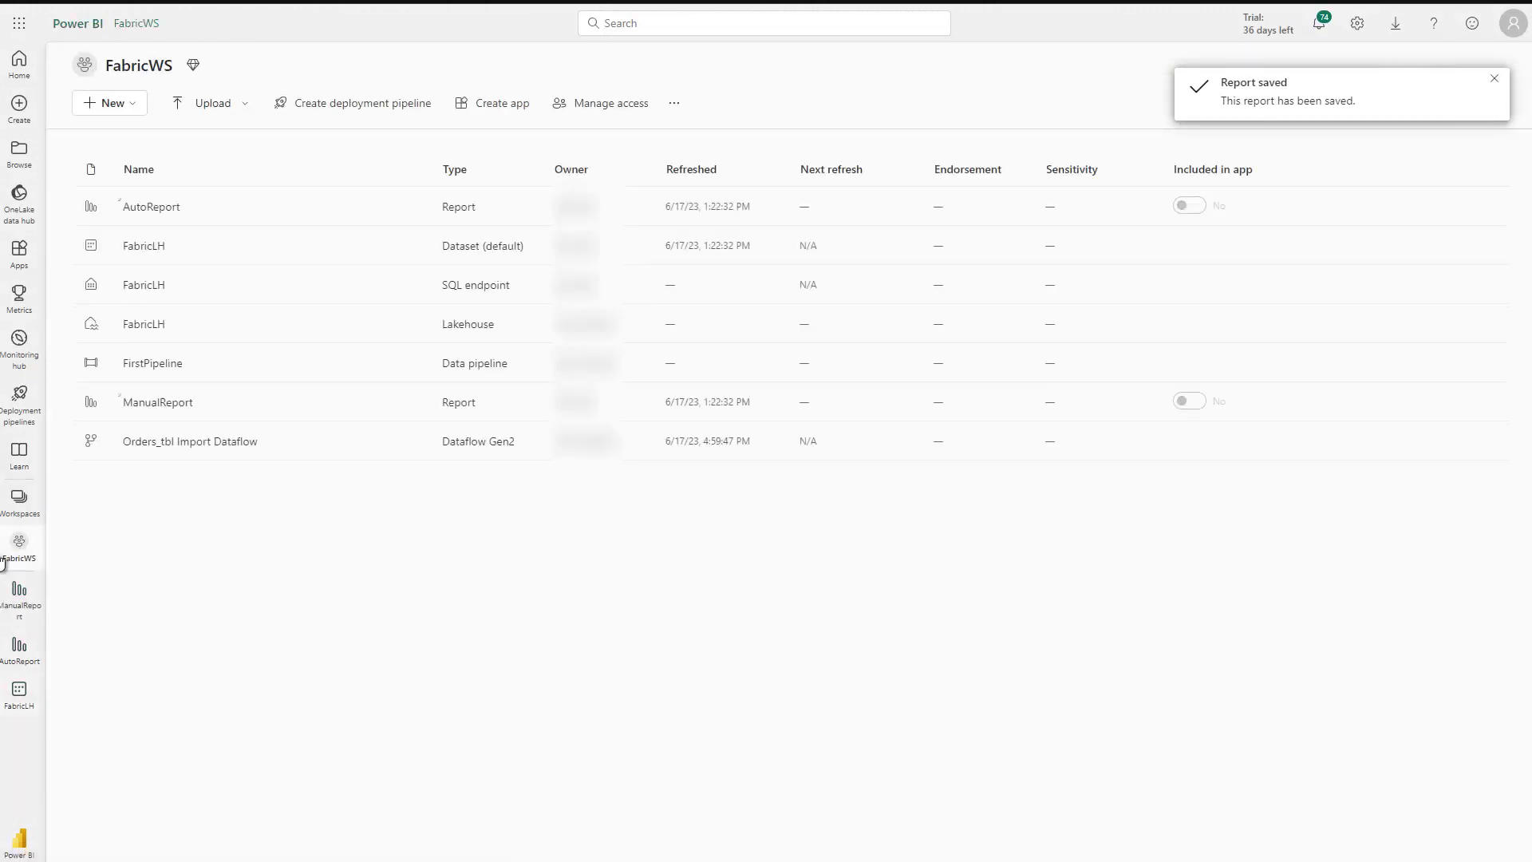